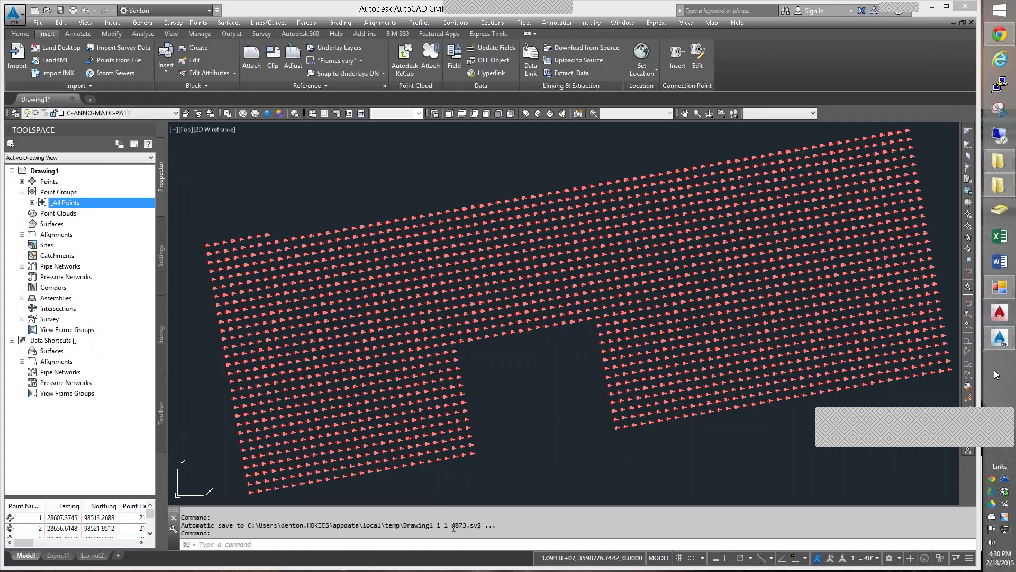
- Create a new point group and name it 'Good Ground for Topo'
{"action": "right_click", "coordinate": [66, 192]}
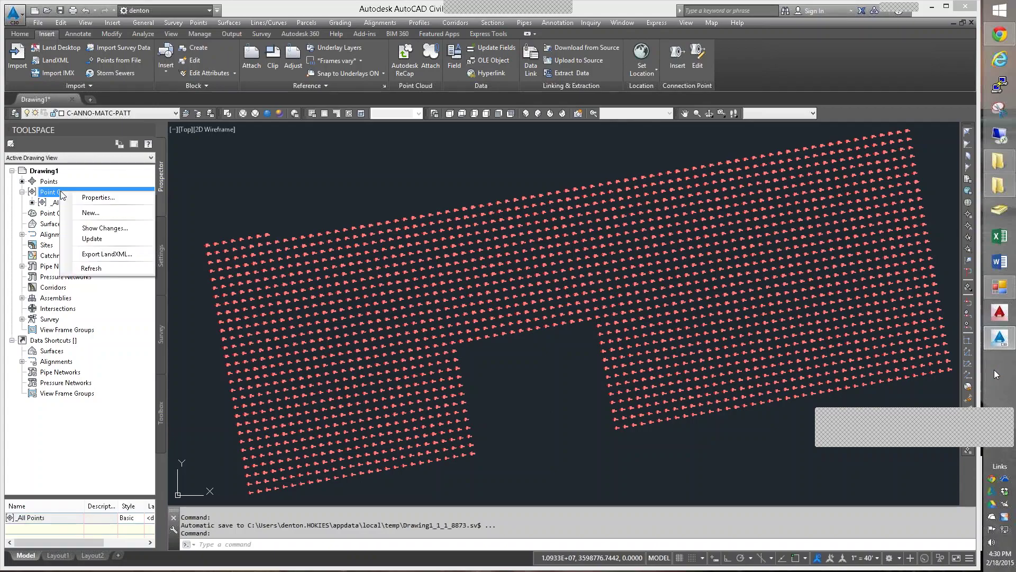
{"action": "left_click", "coordinate": [97, 215]}
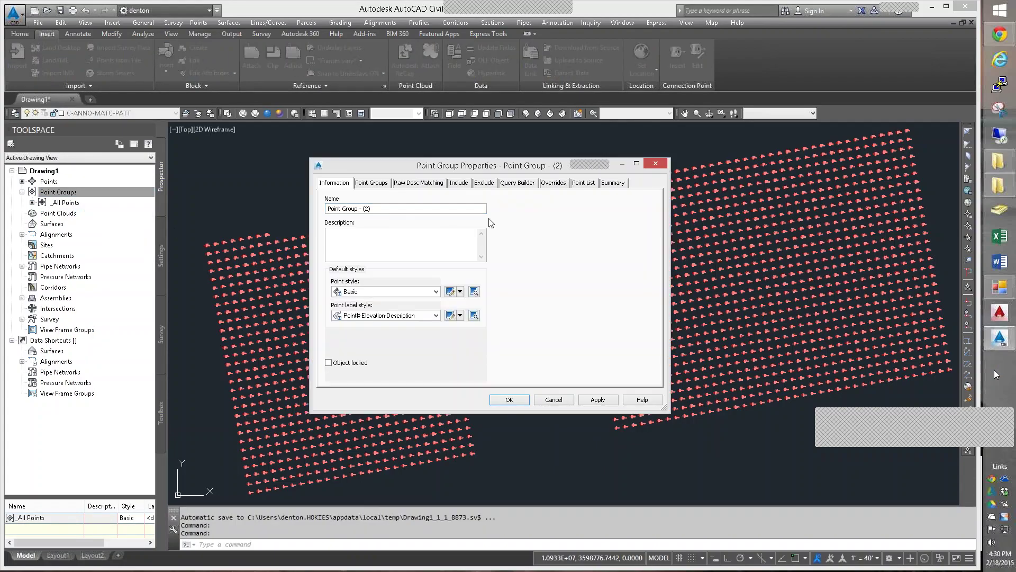
{"action": "left_click", "coordinate": [393, 208]}
{"action": "left_click_drag", "start_coordinate": [376, 207], "coordinate": [324, 208]}
{"action": "type", "text": "Good G"}
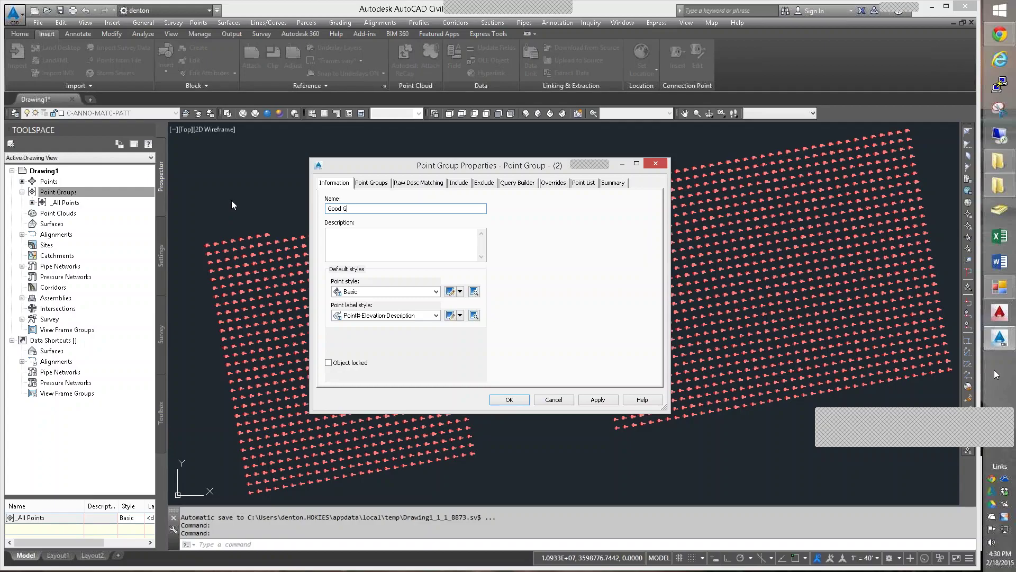
{"action": "type", "text": "round for Topo"}
- Exclude points whose raw description matches Z, then save the group
{"action": "left_click", "coordinate": [487, 183]}
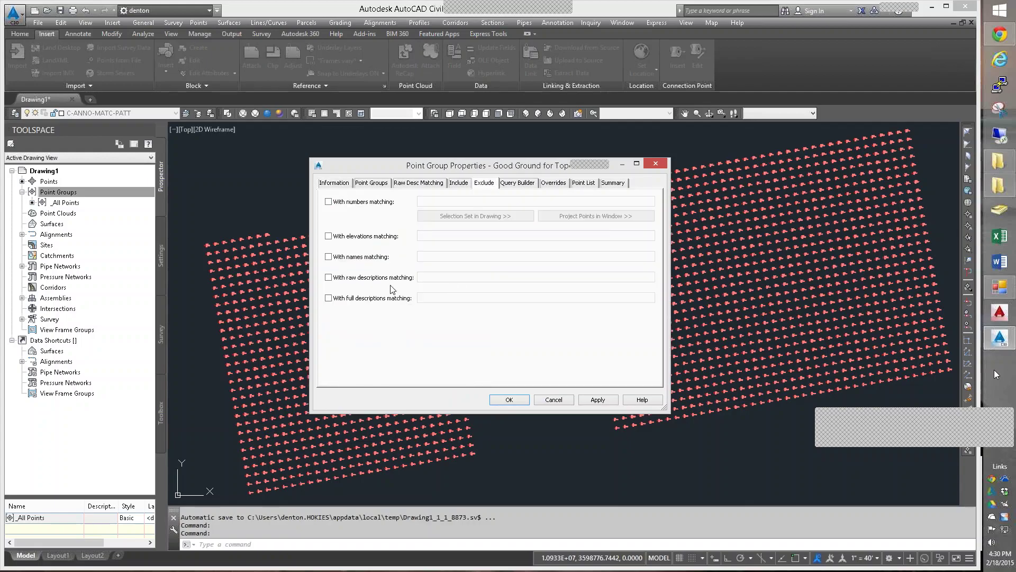
{"action": "left_click", "coordinate": [328, 299]}
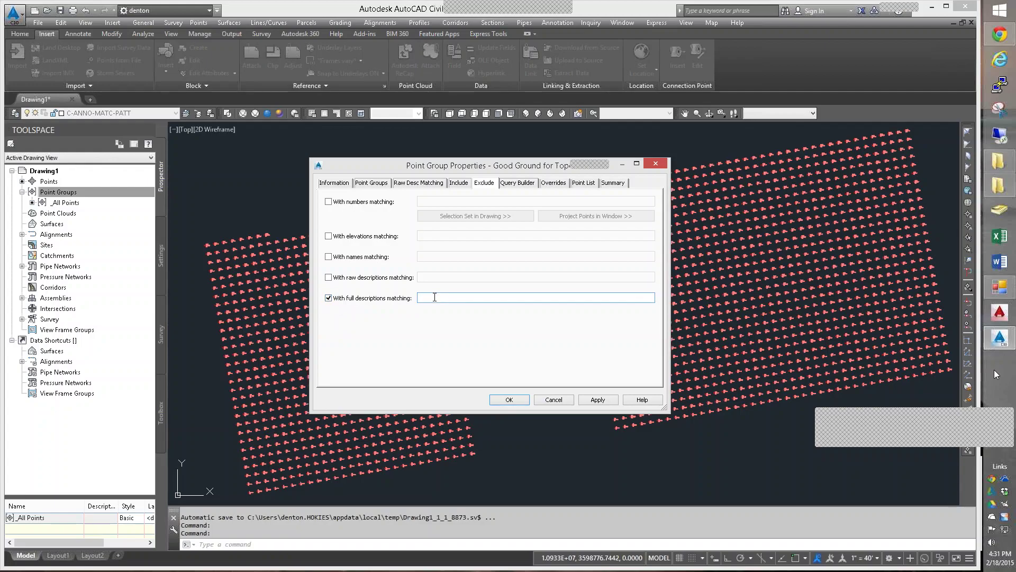
{"action": "left_click", "coordinate": [328, 278]}
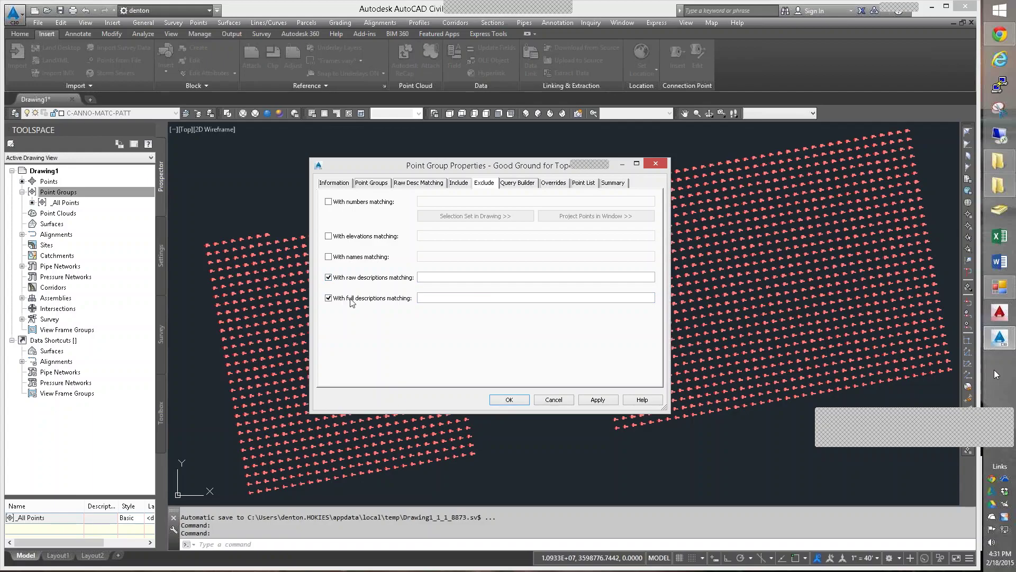
{"action": "left_click", "coordinate": [328, 298]}
{"action": "left_click", "coordinate": [432, 276]}
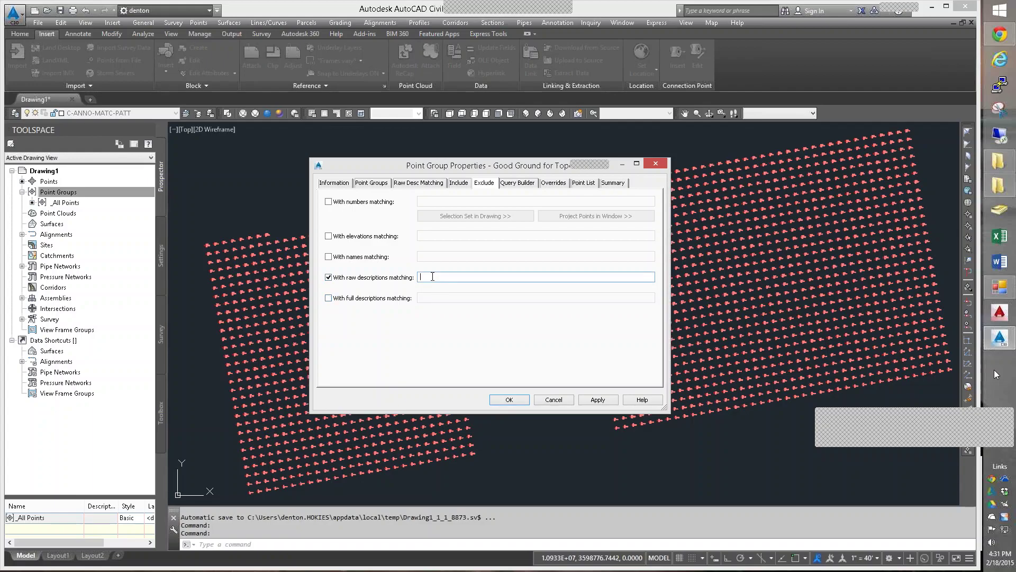
{"action": "type", "text": "Z*"}
{"action": "left_click", "coordinate": [520, 398]}
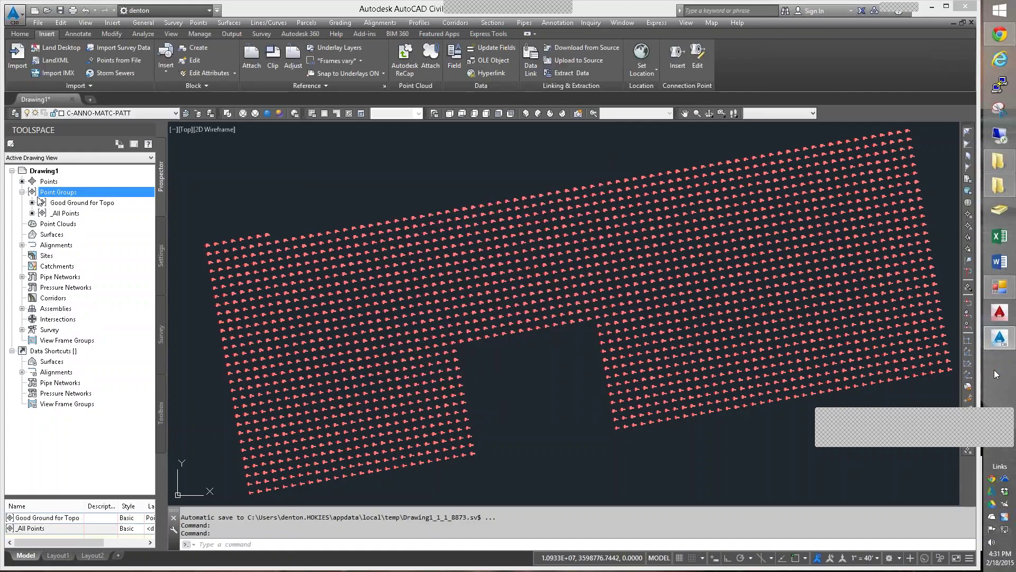
- Create an empty TIN surface named EG using the Contours 2' and 10' (Background) style
{"action": "left_click", "coordinate": [75, 204]}
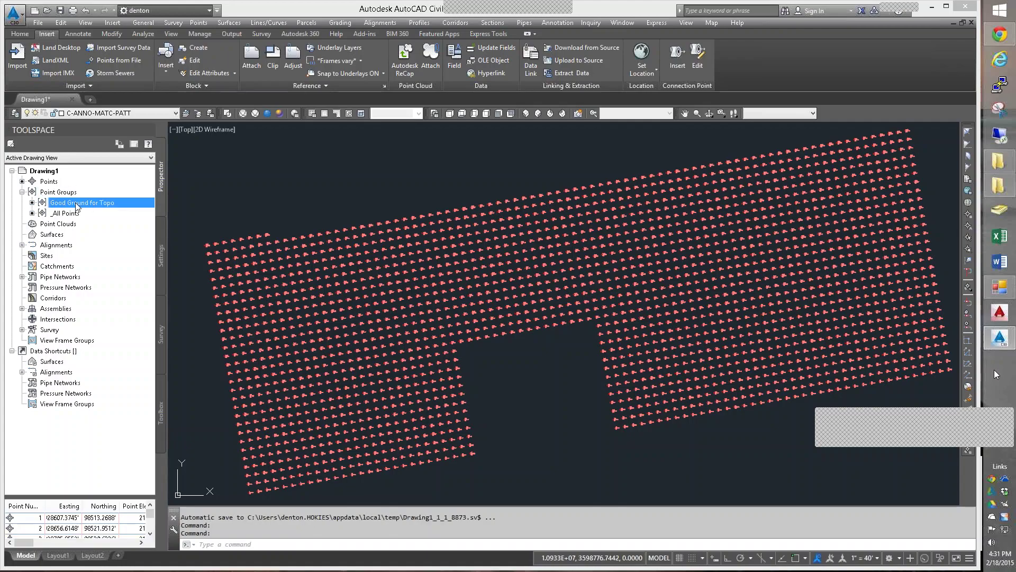
{"action": "right_click", "coordinate": [77, 206]}
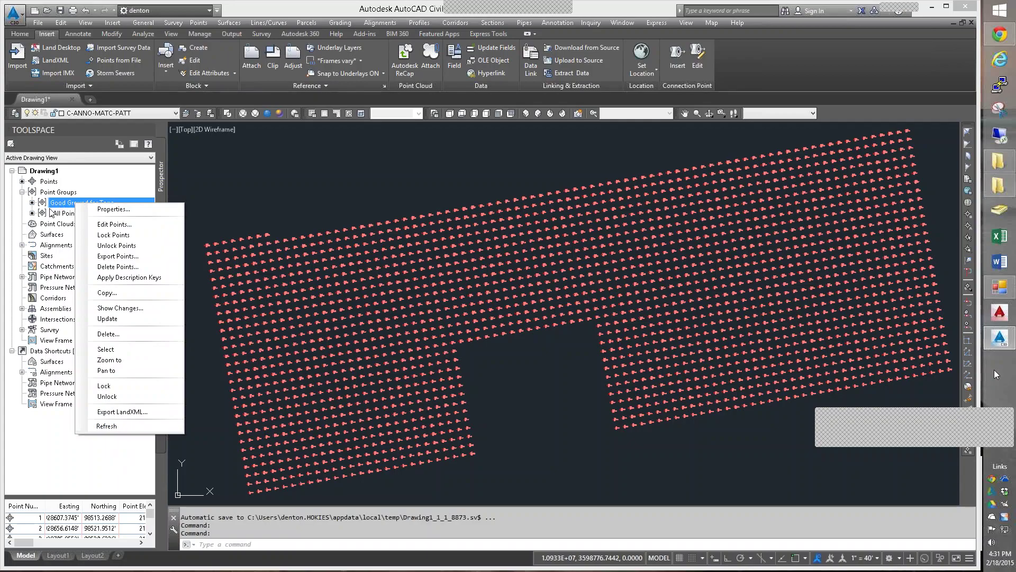
{"action": "left_click", "coordinate": [46, 239]}
{"action": "right_click", "coordinate": [46, 239]}
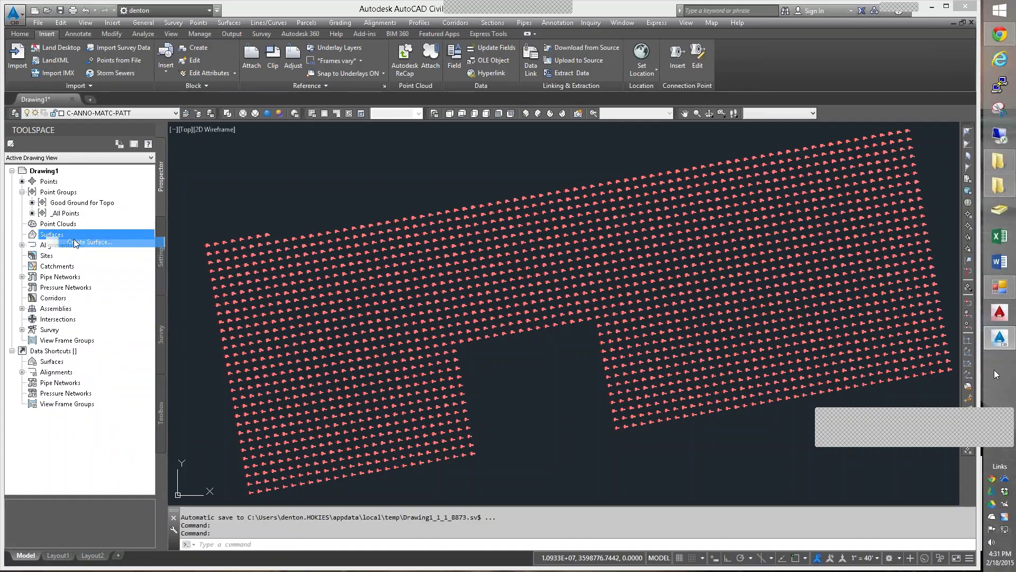
{"action": "left_click", "coordinate": [73, 241]}
{"action": "left_click", "coordinate": [535, 254]}
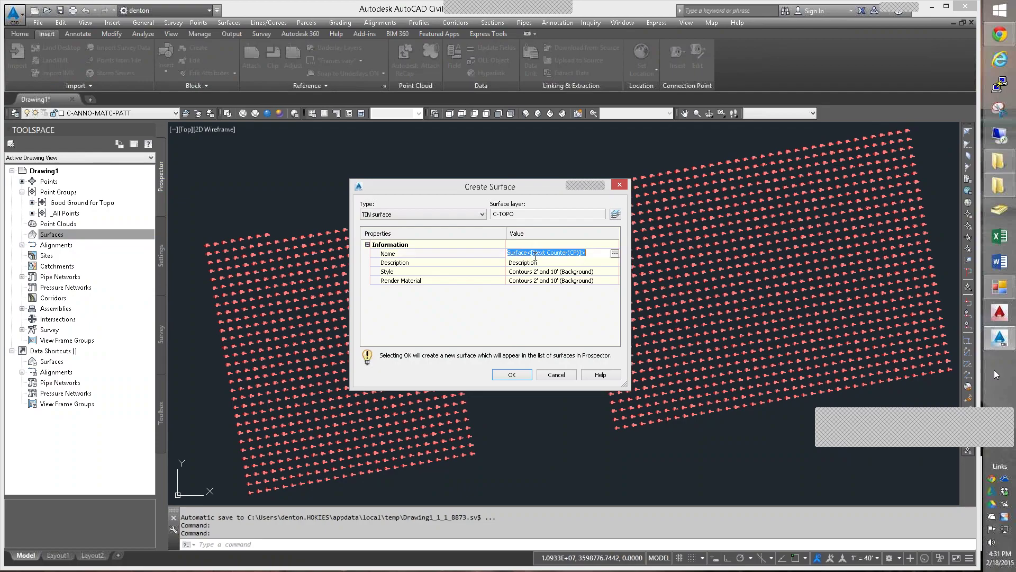
{"action": "type", "text": "EG"}
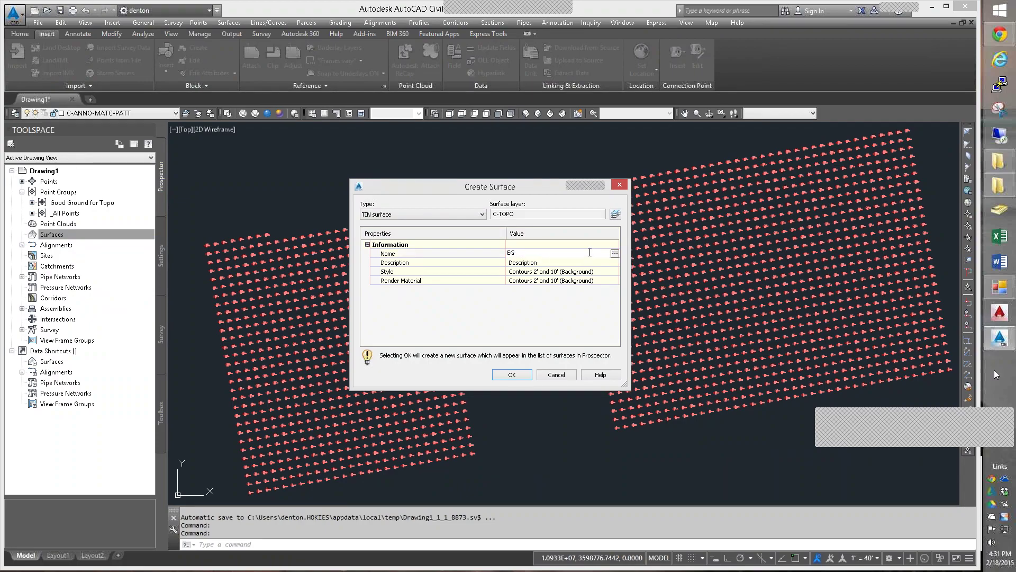
{"action": "key", "text": "Return"}
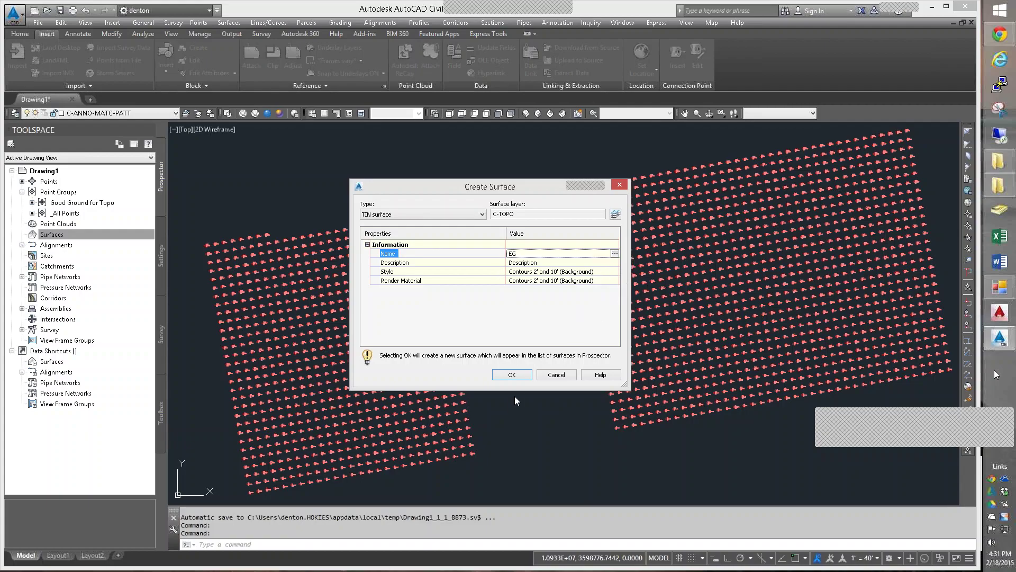
{"action": "left_click", "coordinate": [514, 376]}
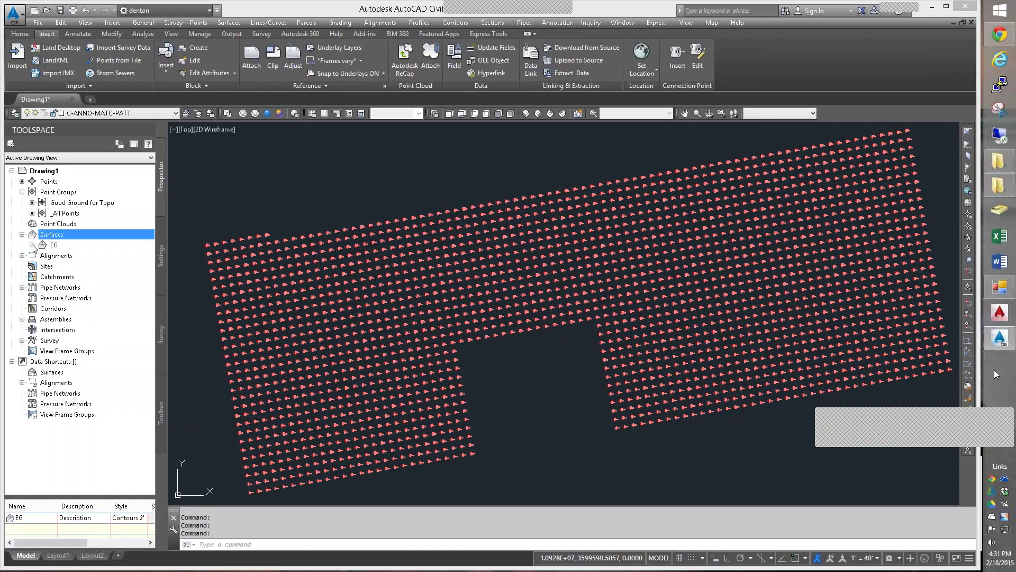
{"action": "left_click", "coordinate": [32, 245]}
- Add the Good Ground for Topo point group to EG's definition
{"action": "left_click", "coordinate": [43, 276]}
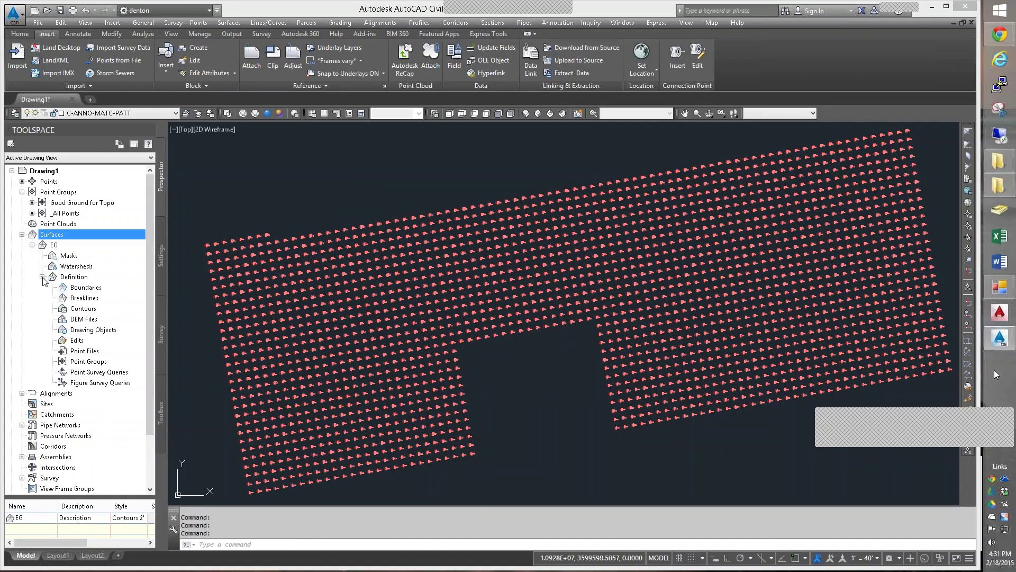
{"action": "right_click", "coordinate": [75, 362]}
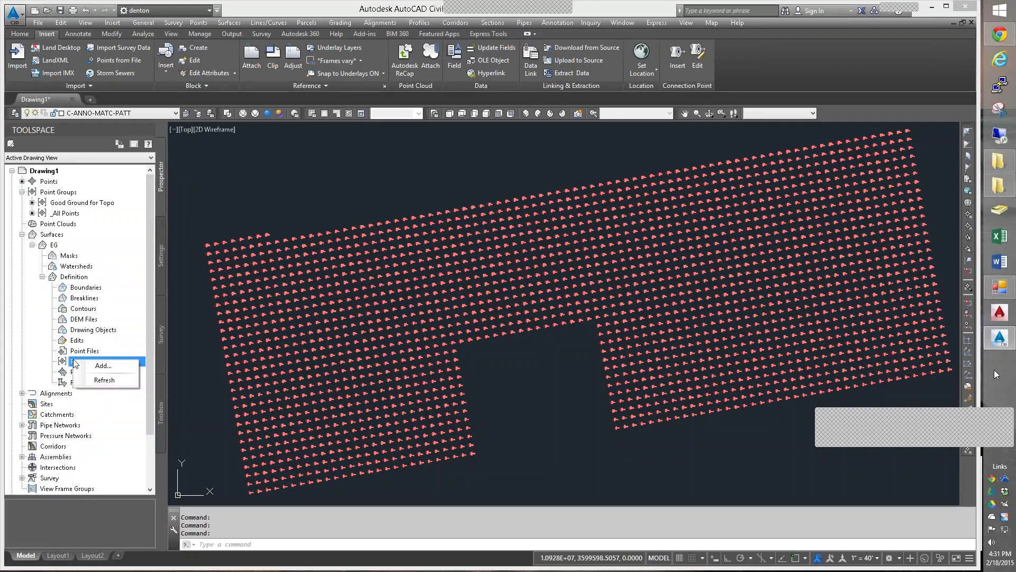
{"action": "left_click", "coordinate": [103, 365]}
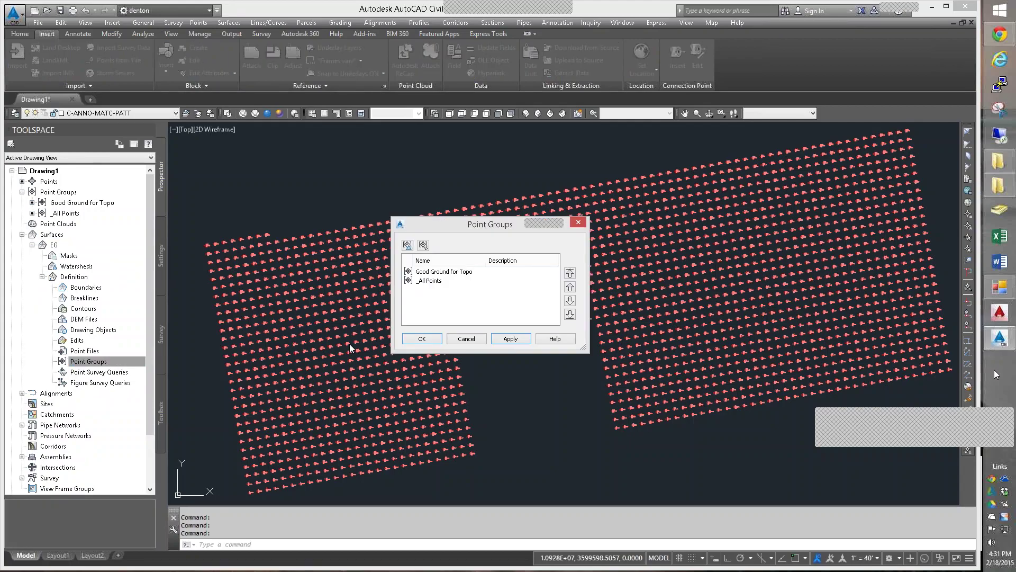
{"action": "left_click", "coordinate": [468, 275]}
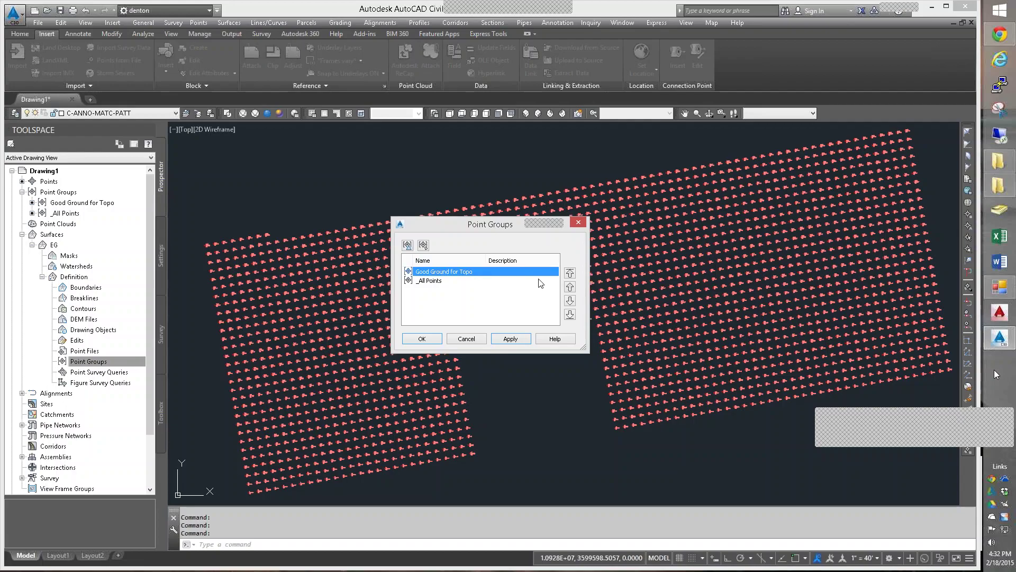
{"action": "left_click", "coordinate": [437, 339]}
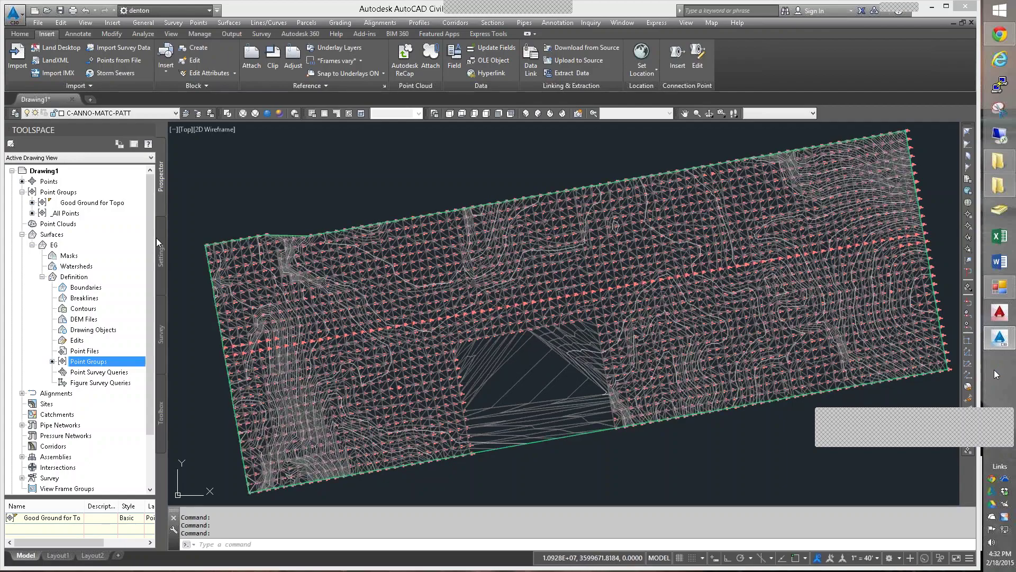
- Open EG's surface style settings and accept them unchanged
{"action": "right_click", "coordinate": [52, 245]}
{"action": "left_click", "coordinate": [99, 263]}
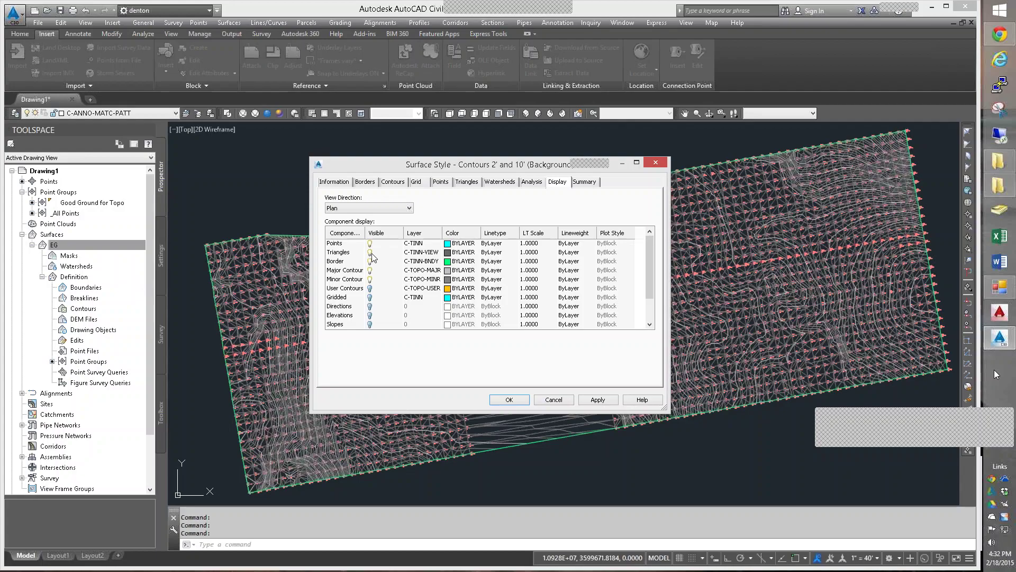
{"action": "left_click", "coordinate": [498, 400]}
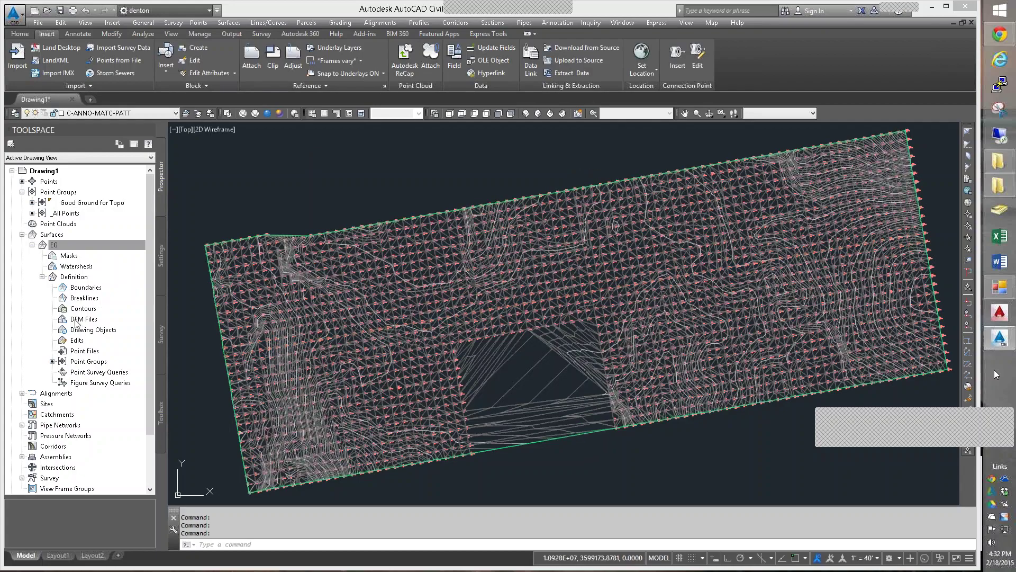
- Delete the long EG triangle edges bridging the notch, including 29 spanning edges
{"action": "right_click", "coordinate": [77, 340]}
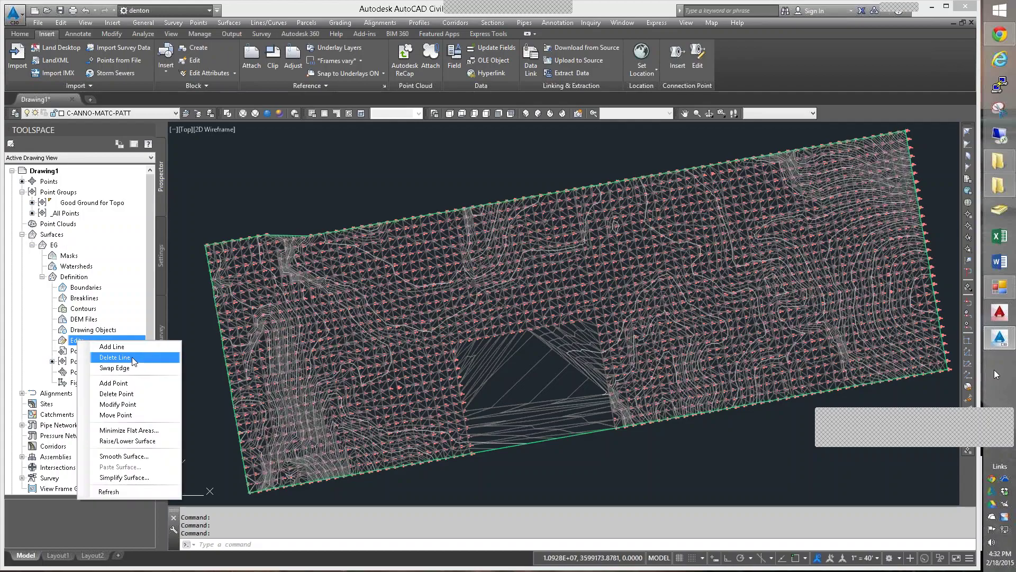
{"action": "left_click", "coordinate": [114, 357]}
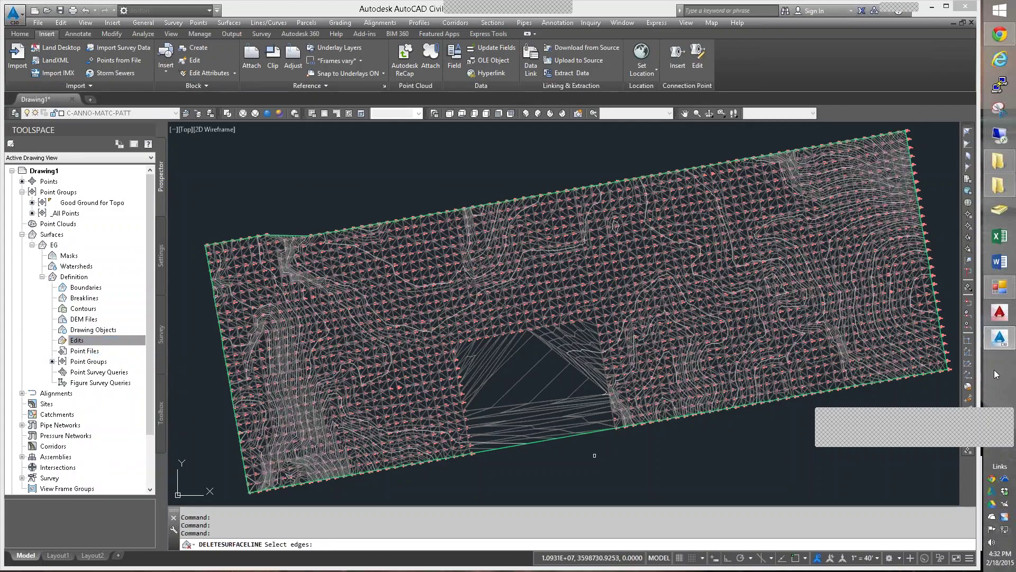
{"action": "left_click", "coordinate": [596, 455]}
{"action": "left_click", "coordinate": [545, 367]}
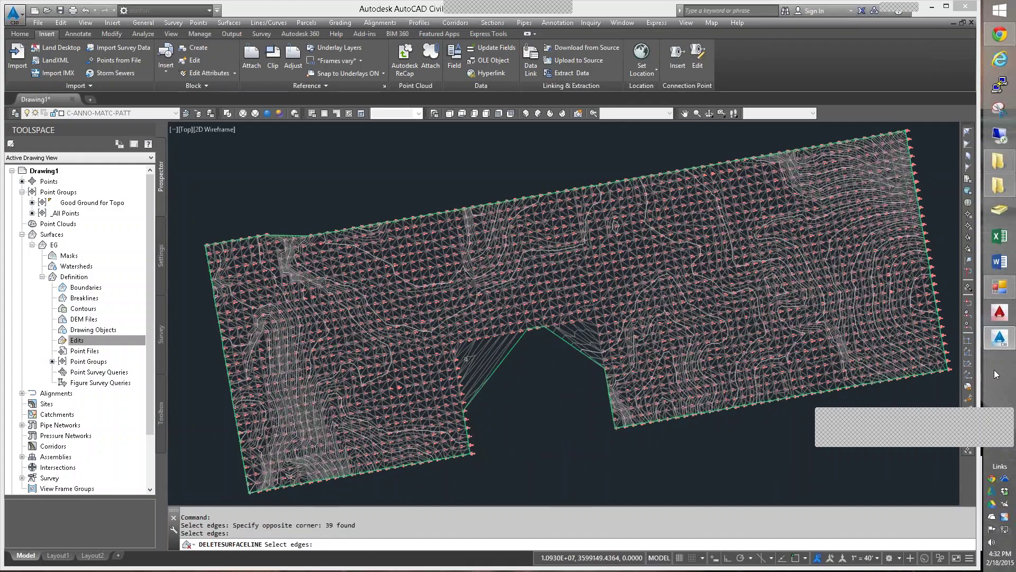
{"action": "scroll", "coordinate": [477, 350], "scroll_direction": "up", "scroll_amount": 7}
{"action": "left_click", "coordinate": [644, 392]}
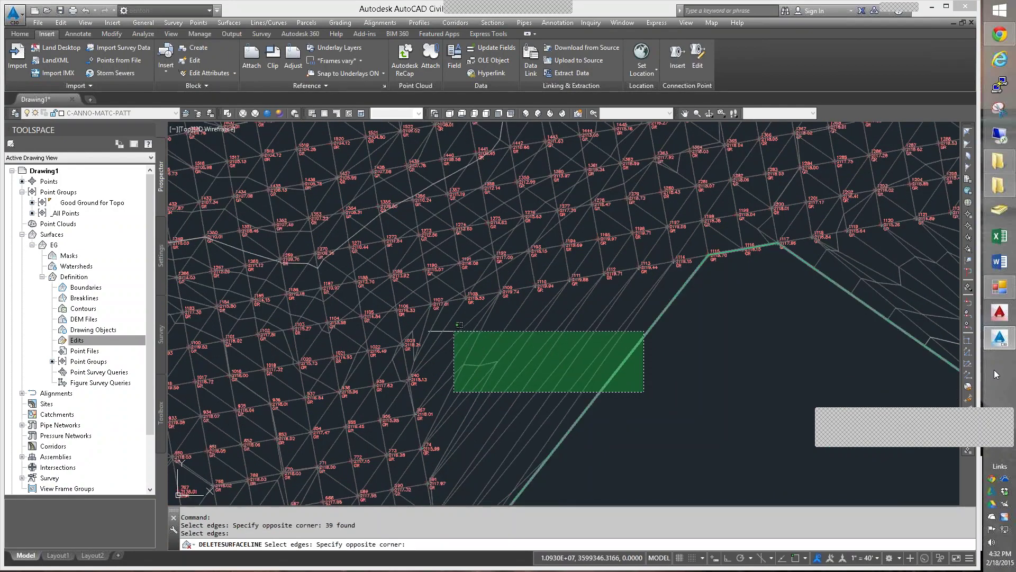
{"action": "left_click", "coordinate": [428, 332]}
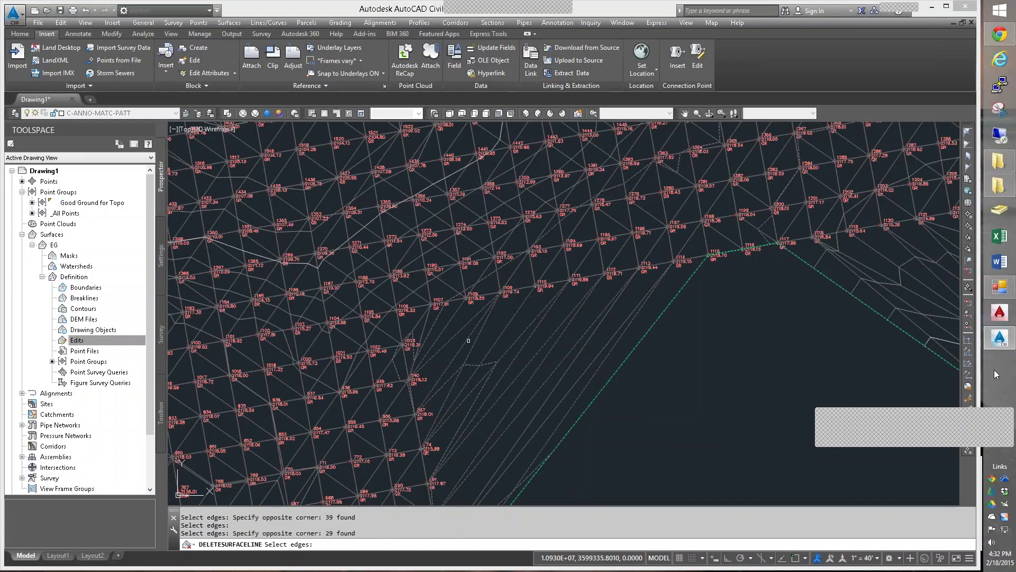
- Remove the two notch-boundary edges and the 24 remaining edges inside the notch
{"action": "left_click", "coordinate": [451, 339]}
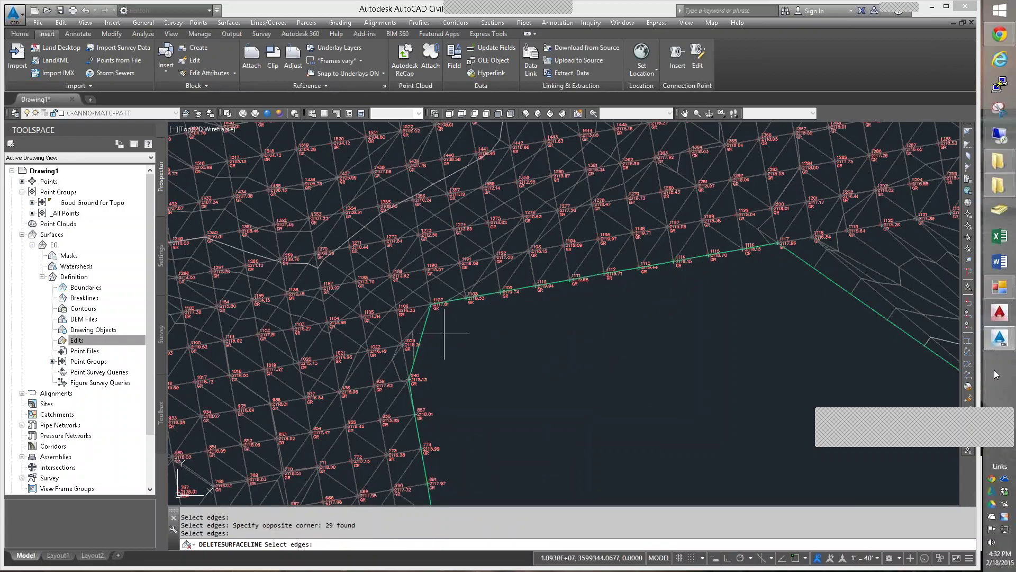
{"action": "left_click", "coordinate": [402, 311]}
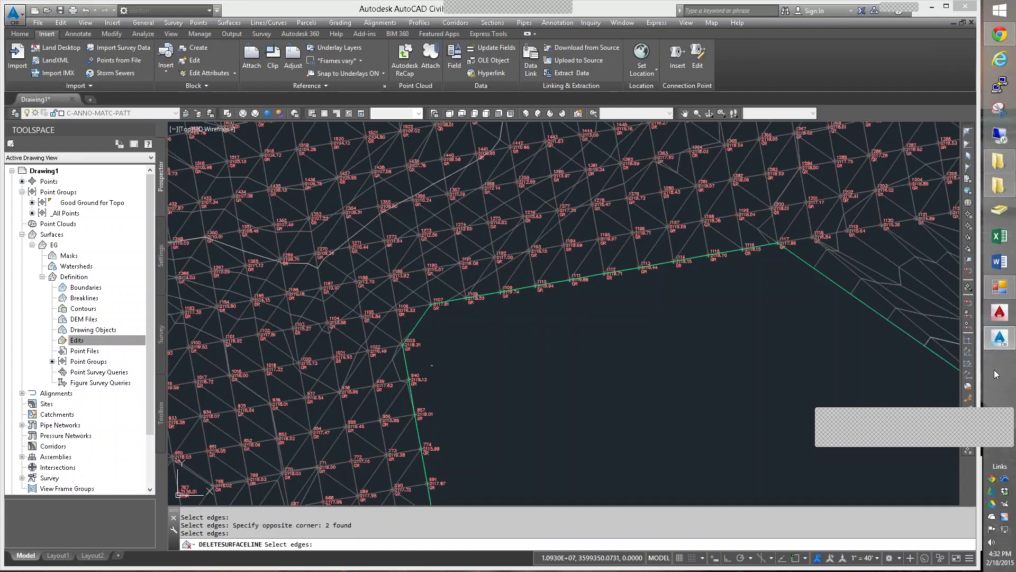
{"action": "mouse_move", "coordinate": [738, 335]}
{"action": "middle_mouse_down"}
{"action": "mouse_move", "coordinate": [554, 381]}
{"action": "mouse_move", "coordinate": [636, 394]}
{"action": "middle_mouse_up"}
{"action": "left_click", "coordinate": [670, 436]}
{"action": "left_click", "coordinate": [650, 270]}
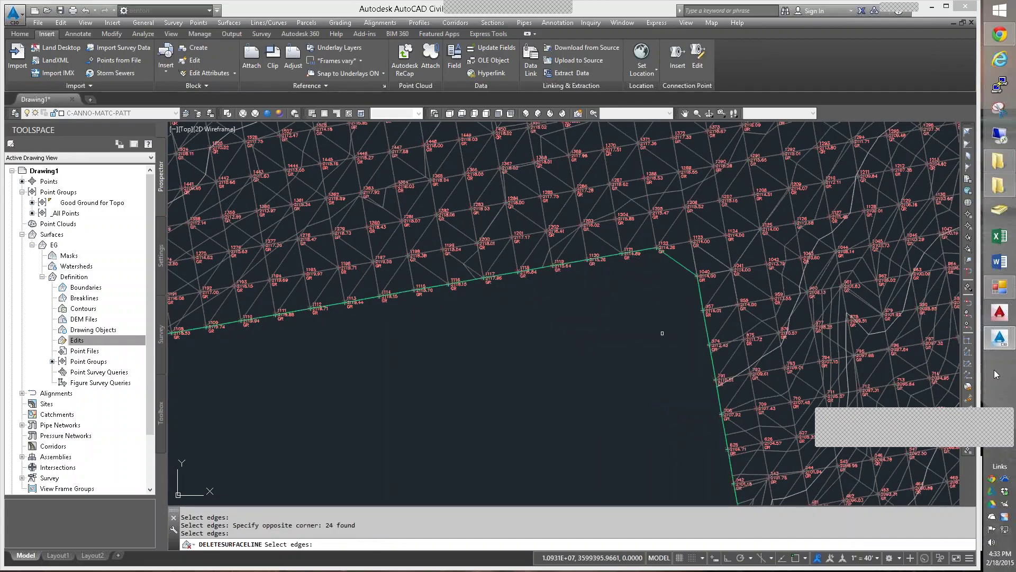
{"action": "scroll", "coordinate": [611, 397], "scroll_direction": "down", "scroll_amount": 2}
{"action": "scroll", "coordinate": [610, 401], "scroll_direction": "down", "scroll_amount": 3}
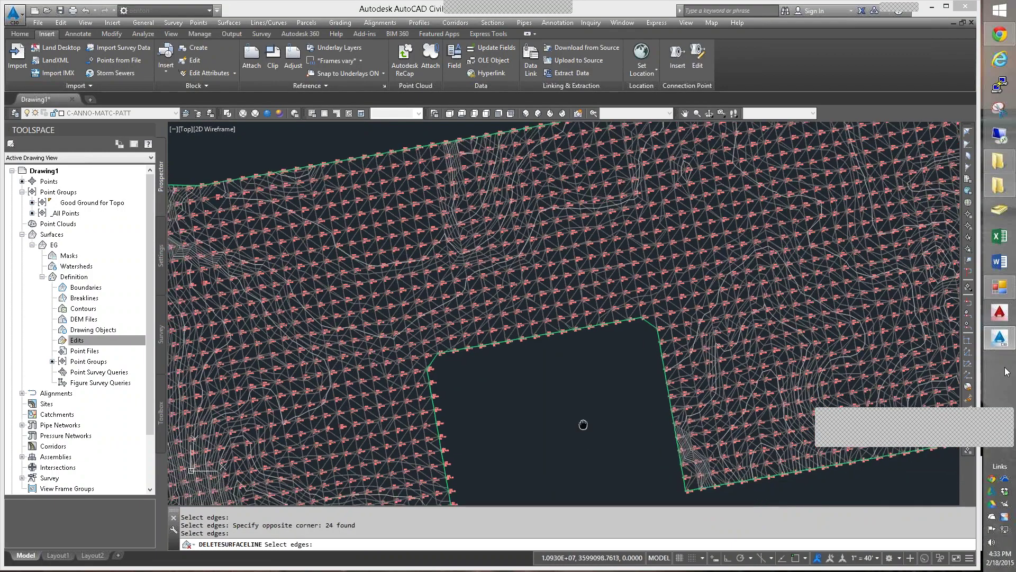
- Pan and zoom across the surface to inspect the cleaned notch and labelled points
{"action": "mouse_move", "coordinate": [654, 353]}
{"action": "middle_mouse_down"}
{"action": "mouse_move", "coordinate": [722, 318]}
{"action": "mouse_move", "coordinate": [732, 354]}
{"action": "mouse_move", "coordinate": [703, 496]}
{"action": "middle_mouse_up"}
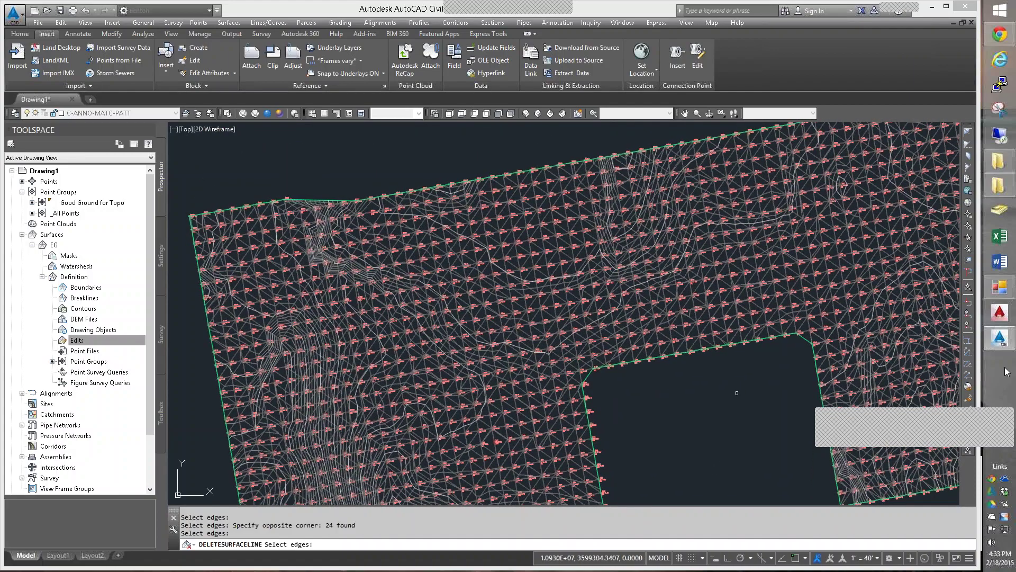
{"action": "mouse_move", "coordinate": [730, 399]}
{"action": "middle_mouse_down"}
{"action": "mouse_move", "coordinate": [656, 404]}
{"action": "mouse_move", "coordinate": [545, 322]}
{"action": "mouse_move", "coordinate": [476, 300]}
{"action": "mouse_move", "coordinate": [442, 323]}
{"action": "mouse_move", "coordinate": [370, 333]}
{"action": "middle_mouse_up"}
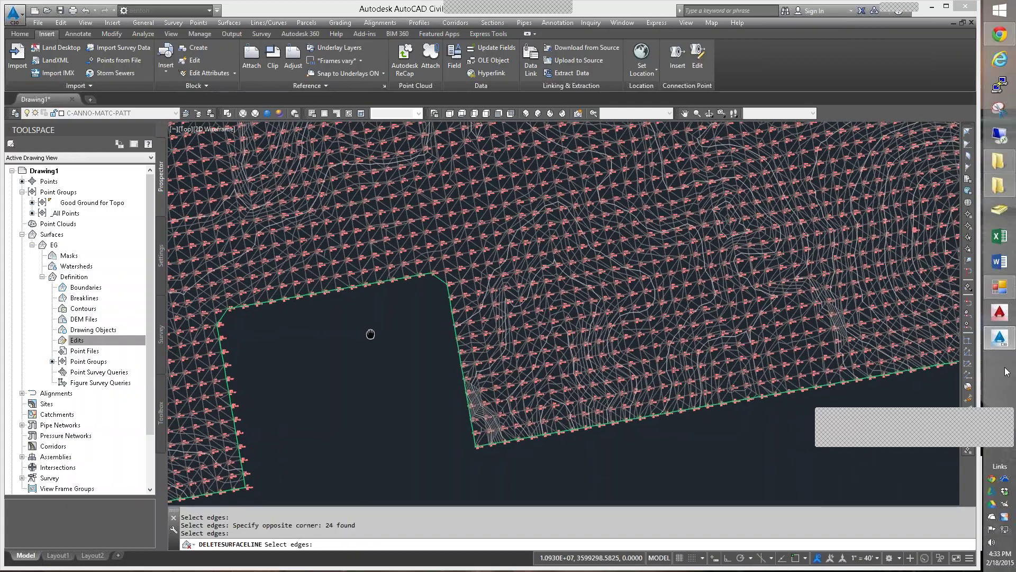
{"action": "middle_click_drag", "start_coordinate": [696, 320], "coordinate": [872, 324]}
{"action": "mouse_move", "coordinate": [432, 308]}
{"action": "middle_mouse_down"}
{"action": "mouse_move", "coordinate": [718, 297]}
{"action": "mouse_move", "coordinate": [799, 254]}
{"action": "mouse_move", "coordinate": [661, 235]}
{"action": "middle_mouse_up"}
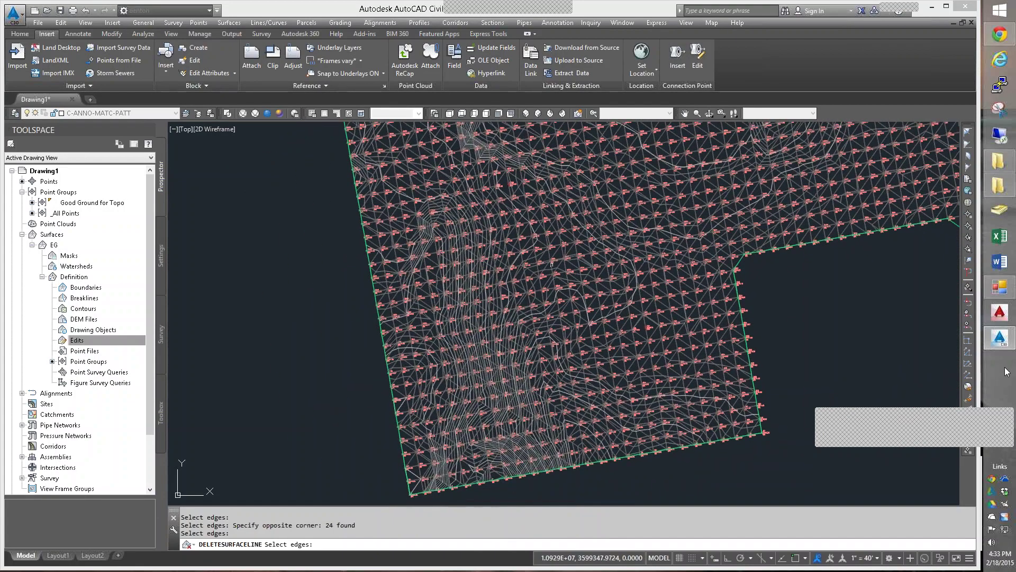
{"action": "scroll", "coordinate": [513, 284], "scroll_direction": "up", "scroll_amount": 5}
{"action": "scroll", "coordinate": [513, 285], "scroll_direction": "down", "scroll_amount": 2}
{"action": "middle_click_drag", "start_coordinate": [513, 285], "coordinate": [648, 273]}
{"action": "scroll", "coordinate": [648, 274], "scroll_direction": "up", "scroll_amount": 2}
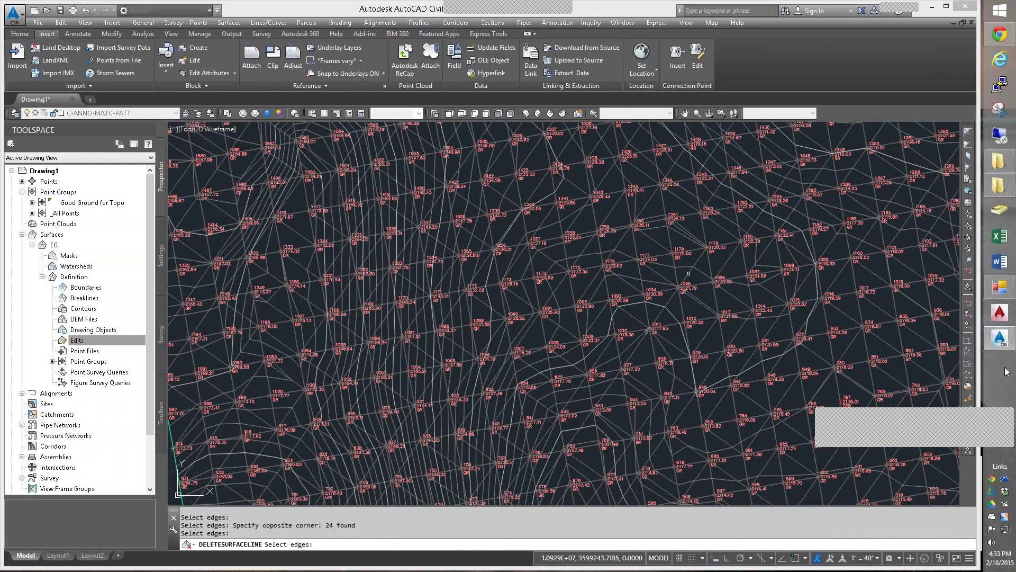
{"action": "scroll", "coordinate": [577, 318], "scroll_direction": "up", "scroll_amount": 2}
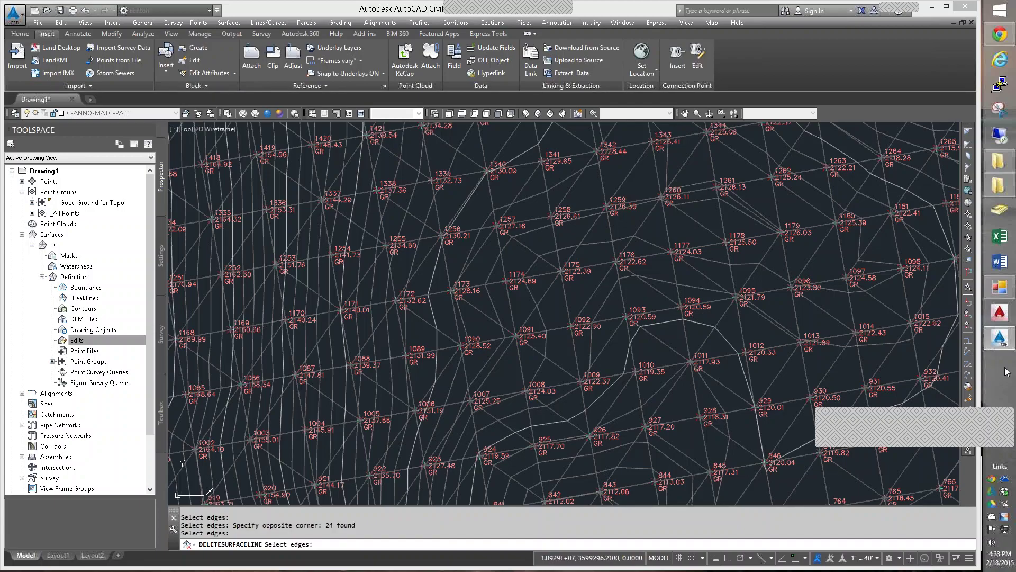
- End Delete Line and begin Swap Edge from EG's Edits, swapping an edge near point 1093
{"action": "key", "text": "Return"}
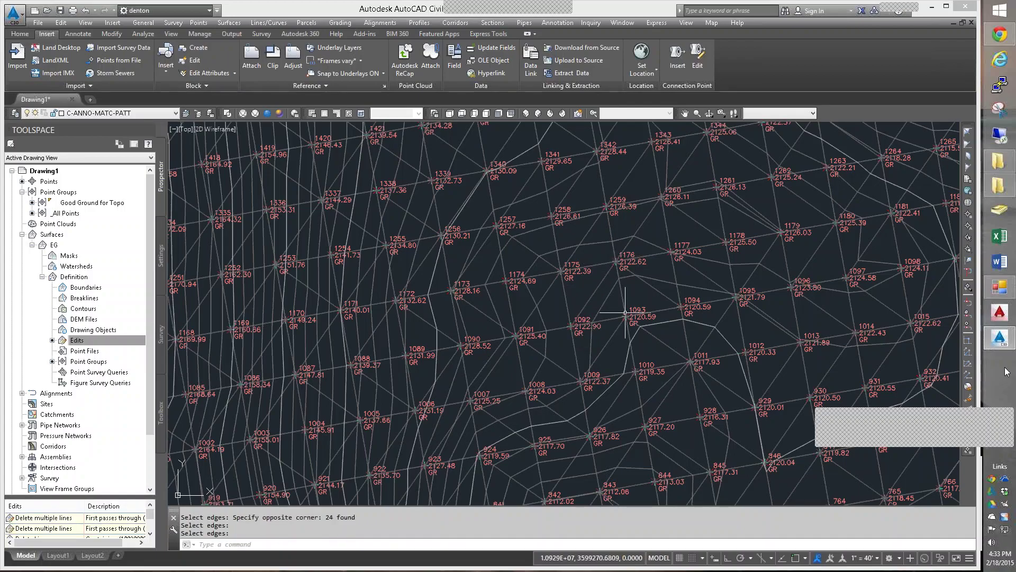
{"action": "left_click", "coordinate": [142, 342]}
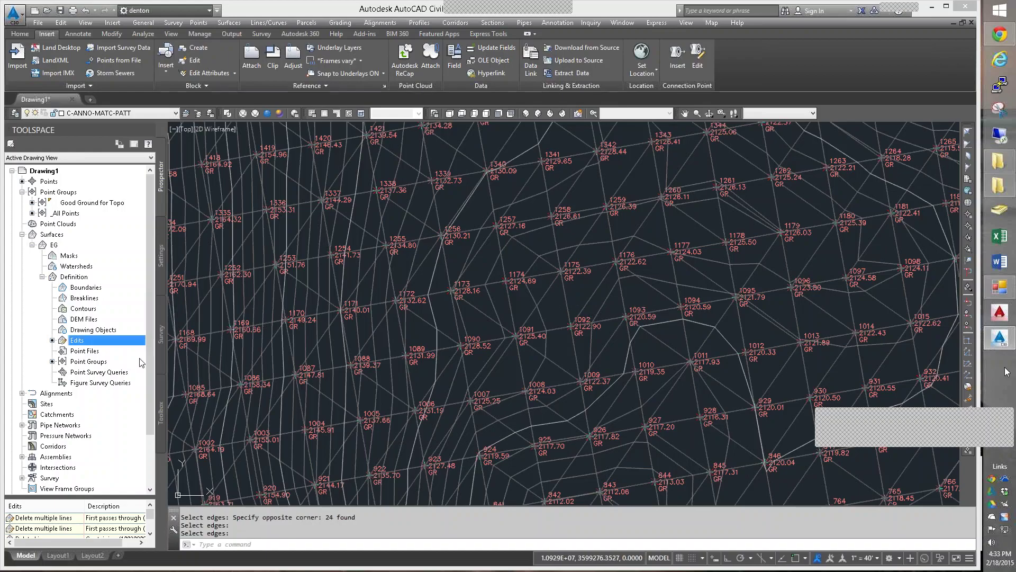
{"action": "right_click", "coordinate": [93, 343]}
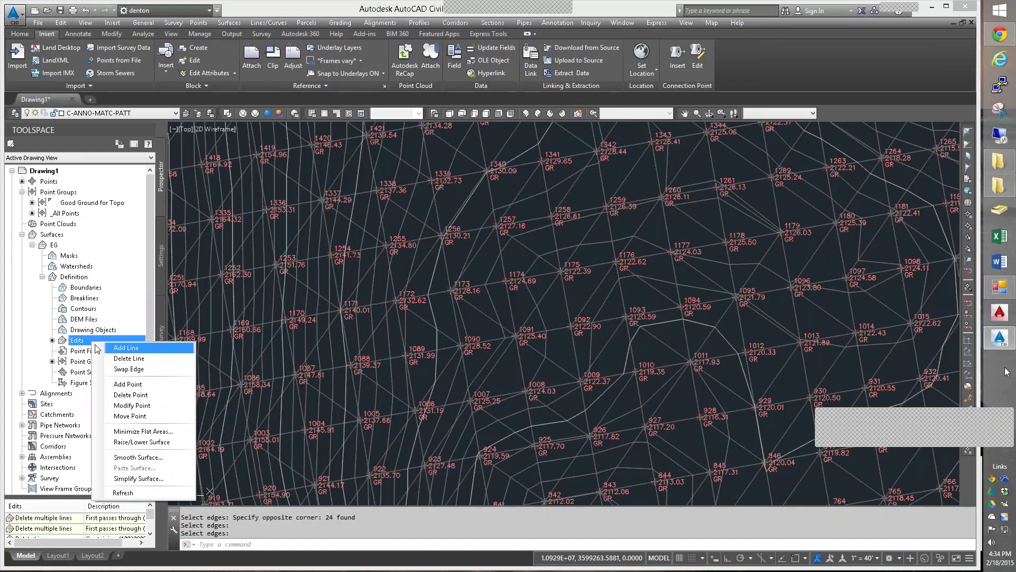
{"action": "left_click", "coordinate": [117, 368]}
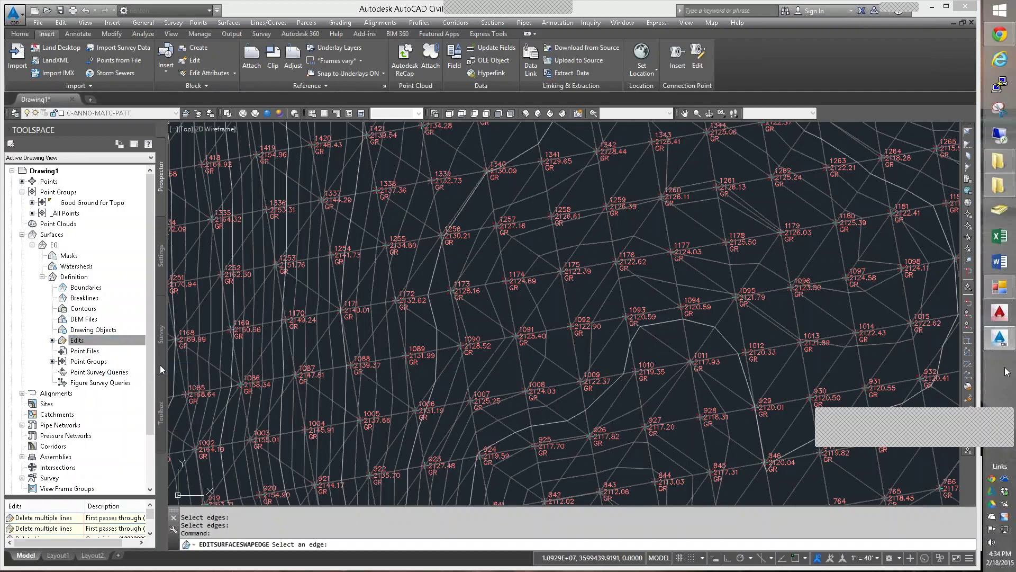
{"action": "left_click", "coordinate": [597, 289]}
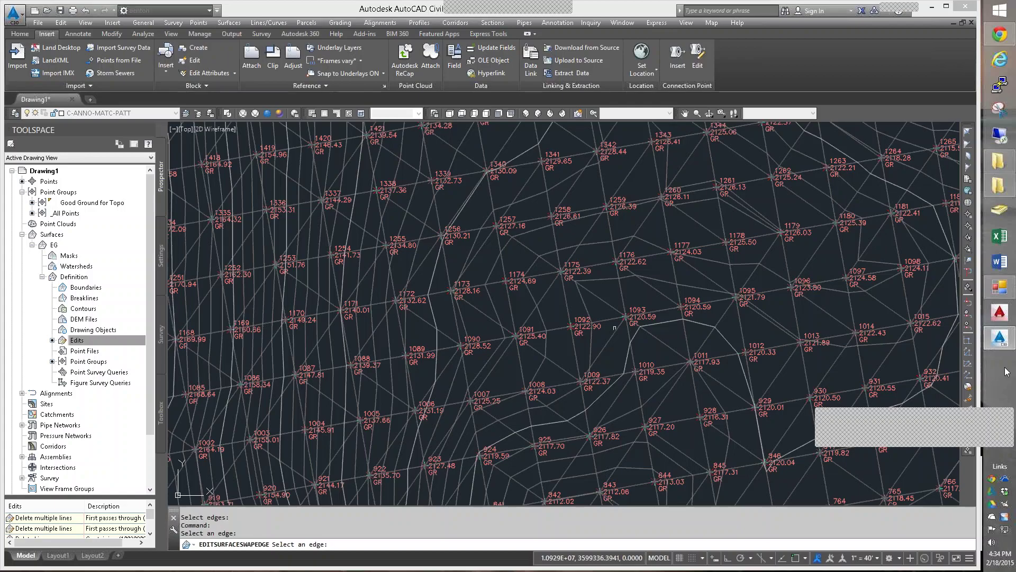
{"action": "middle_click_drag", "start_coordinate": [716, 256], "coordinate": [659, 358]}
{"action": "scroll", "coordinate": [709, 286], "scroll_direction": "up", "scroll_amount": 2}
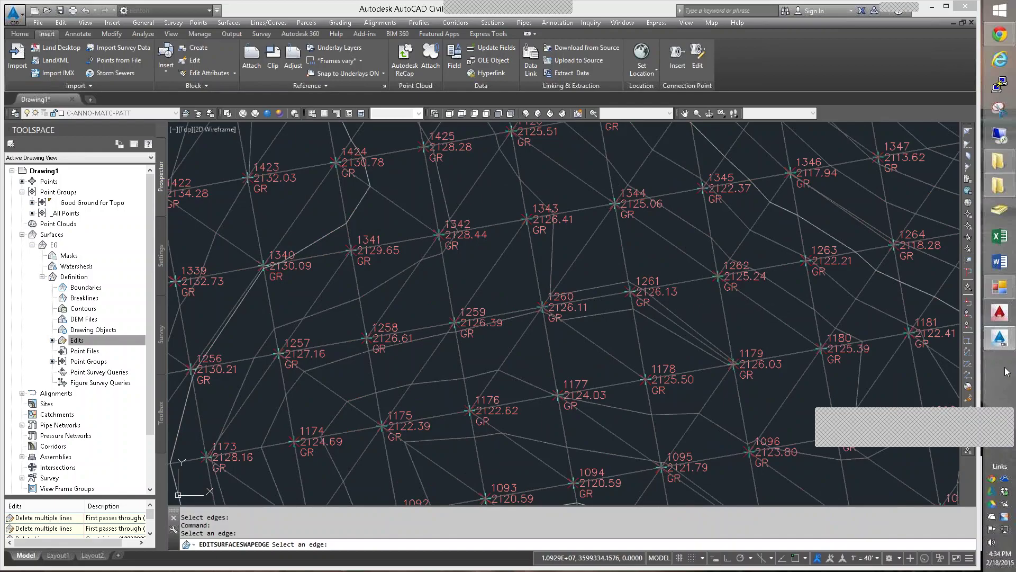
- Swap EG edges near points 1261–1179, 1583–1501, 1582–1500 and 1584–1667–1585
{"action": "left_click", "coordinate": [674, 321]}
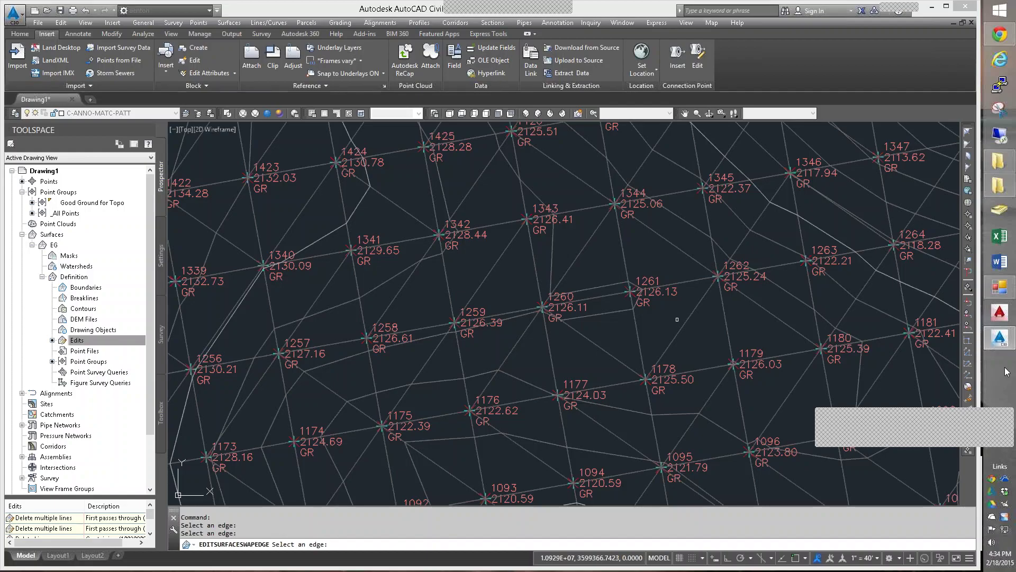
{"action": "left_click", "coordinate": [683, 324]}
{"action": "scroll", "coordinate": [651, 307], "scroll_direction": "down", "scroll_amount": 7}
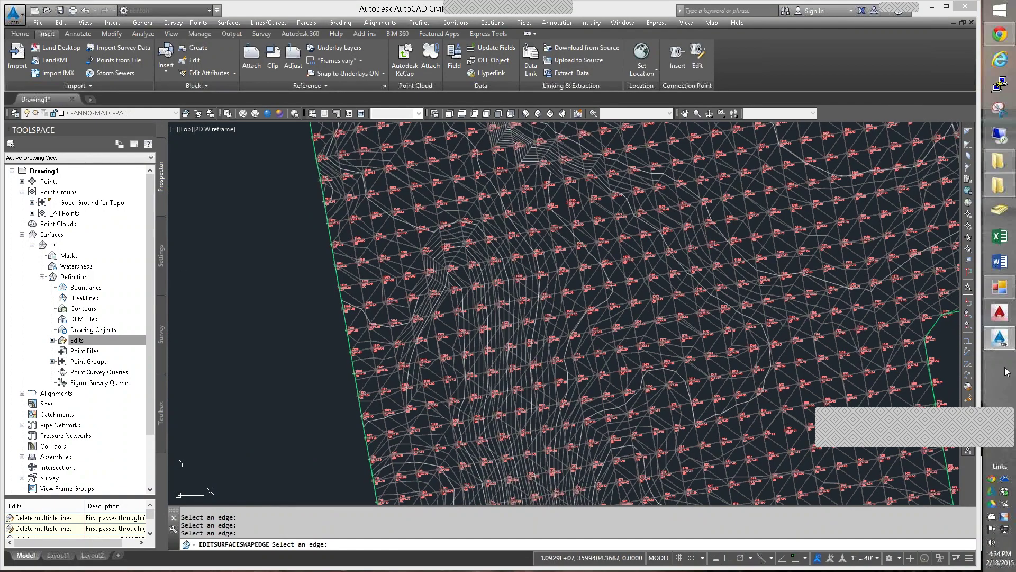
{"action": "scroll", "coordinate": [655, 306], "scroll_direction": "up", "scroll_amount": 8}
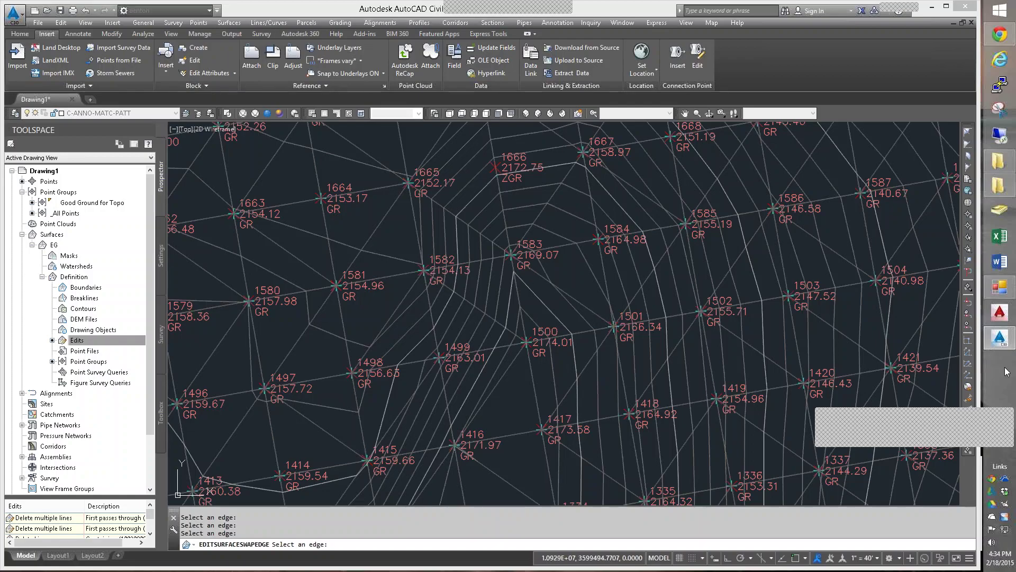
{"action": "left_click", "coordinate": [566, 294]}
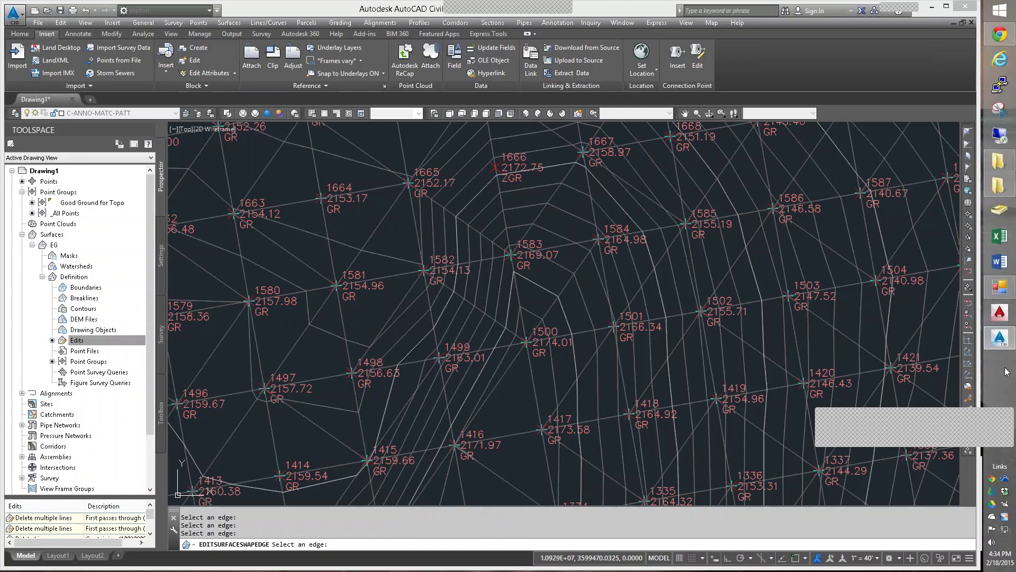
{"action": "left_click", "coordinate": [478, 308]}
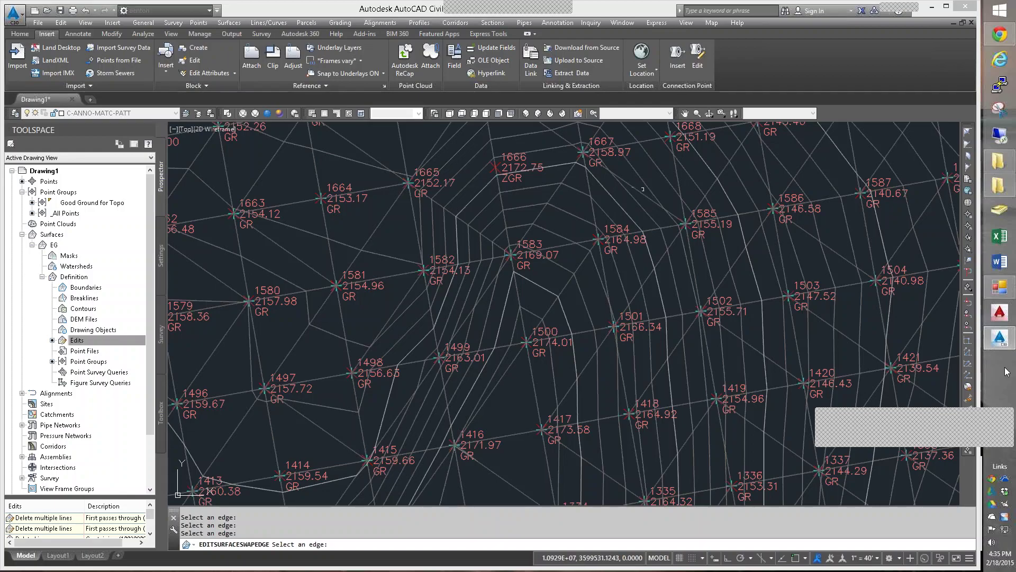
{"action": "left_click", "coordinate": [676, 194]}
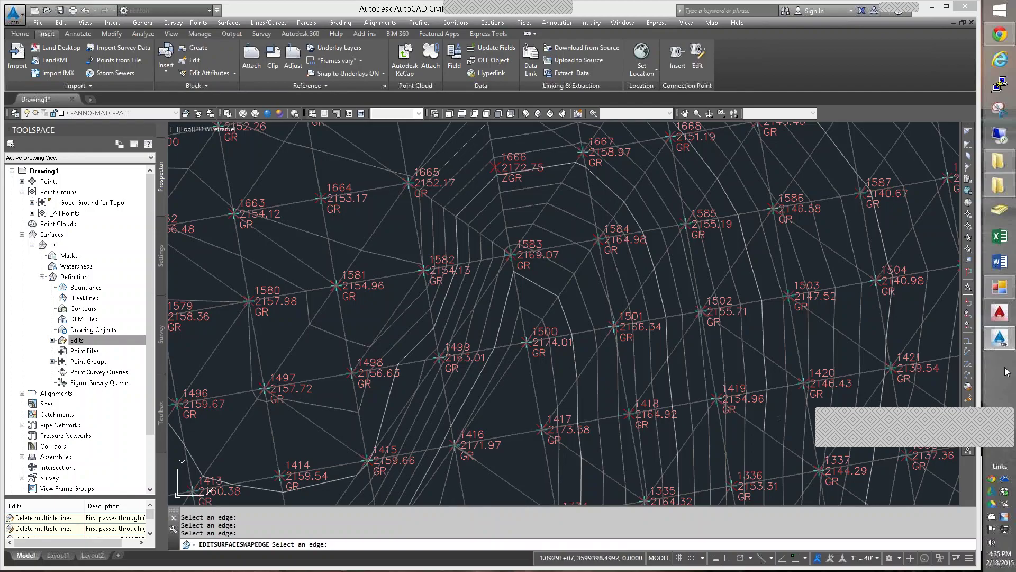
{"action": "scroll", "coordinate": [666, 382], "scroll_direction": "down", "scroll_amount": 5}
- Swap EG edges near points 1249–1250, 1083–1001 and the diagonal by 1084
{"action": "scroll", "coordinate": [663, 366], "scroll_direction": "down", "scroll_amount": 3}
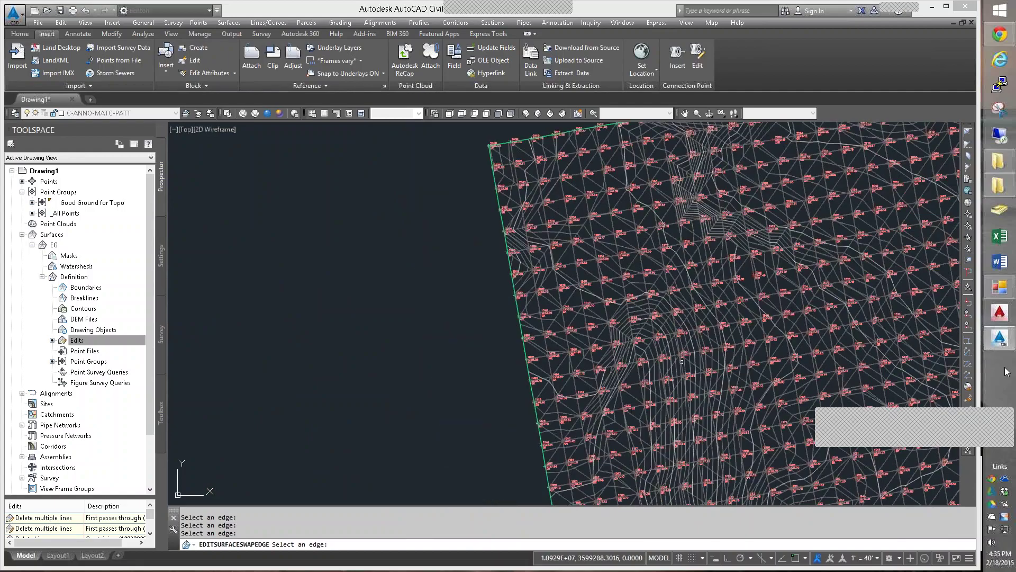
{"action": "scroll", "coordinate": [646, 333], "scroll_direction": "up", "scroll_amount": 3}
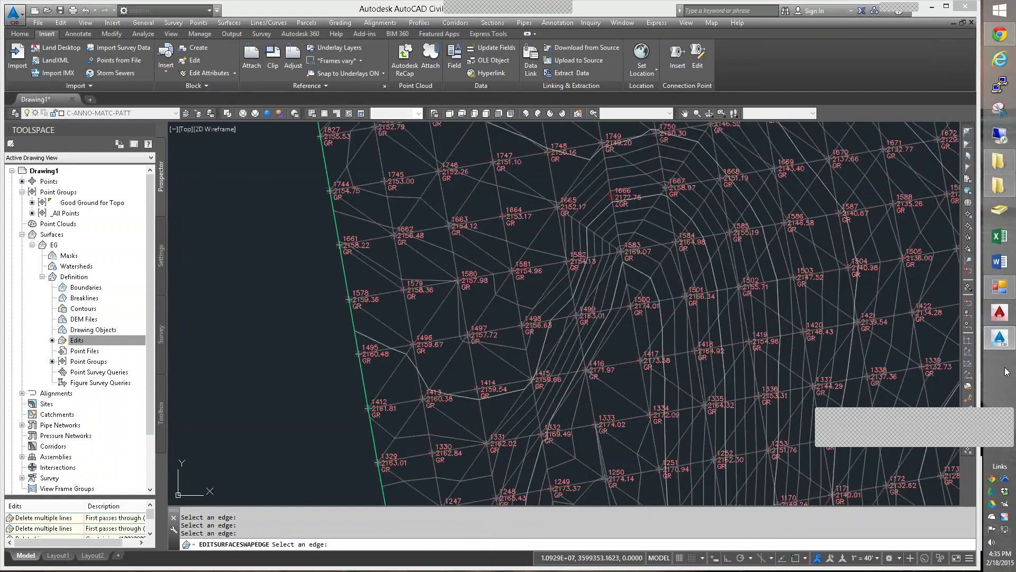
{"action": "scroll", "coordinate": [634, 317], "scroll_direction": "up", "scroll_amount": 2}
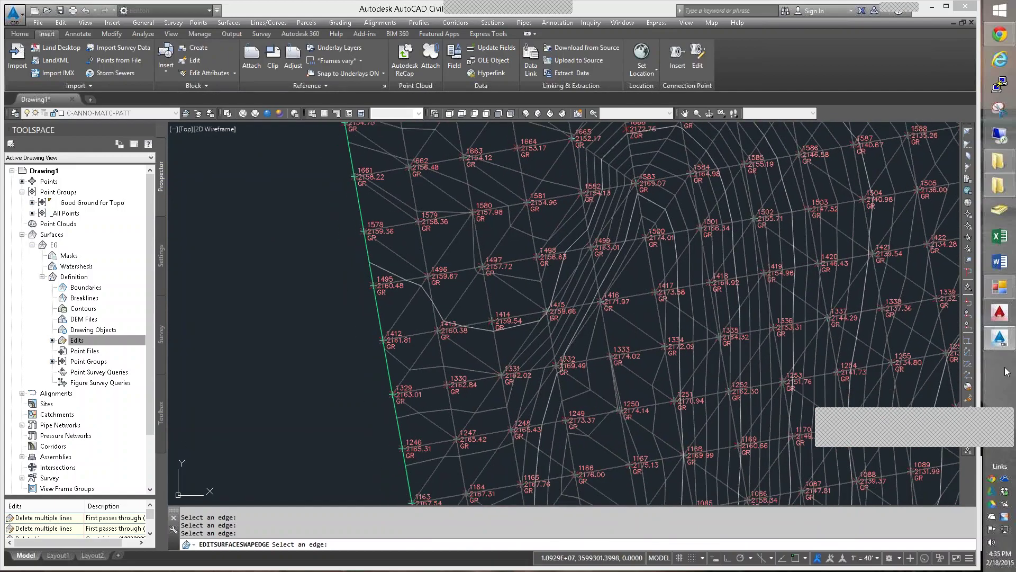
{"action": "scroll", "coordinate": [617, 390], "scroll_direction": "down", "scroll_amount": 2}
{"action": "scroll", "coordinate": [638, 315], "scroll_direction": "up", "scroll_amount": 2}
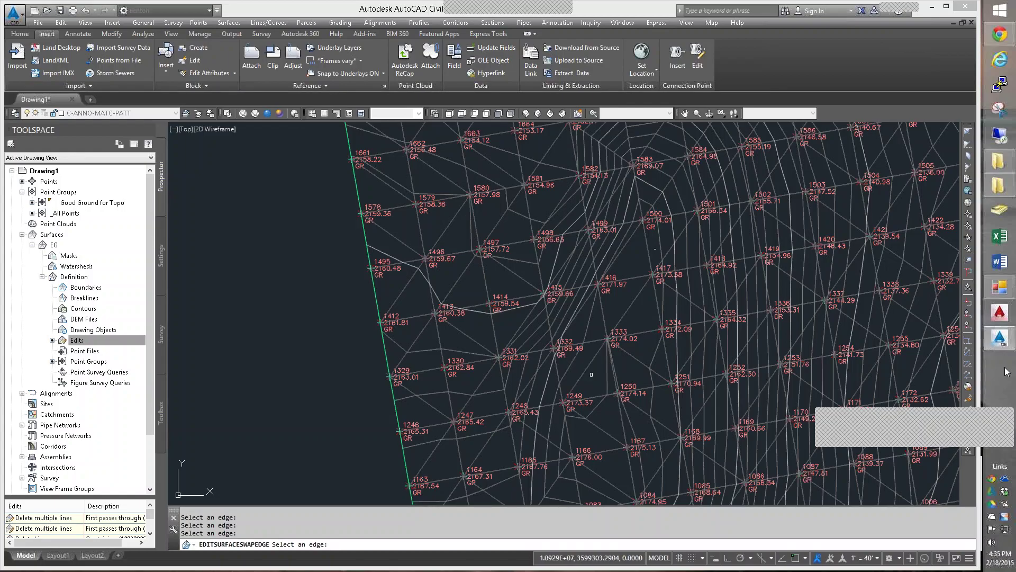
{"action": "scroll", "coordinate": [585, 377], "scroll_direction": "up", "scroll_amount": 2}
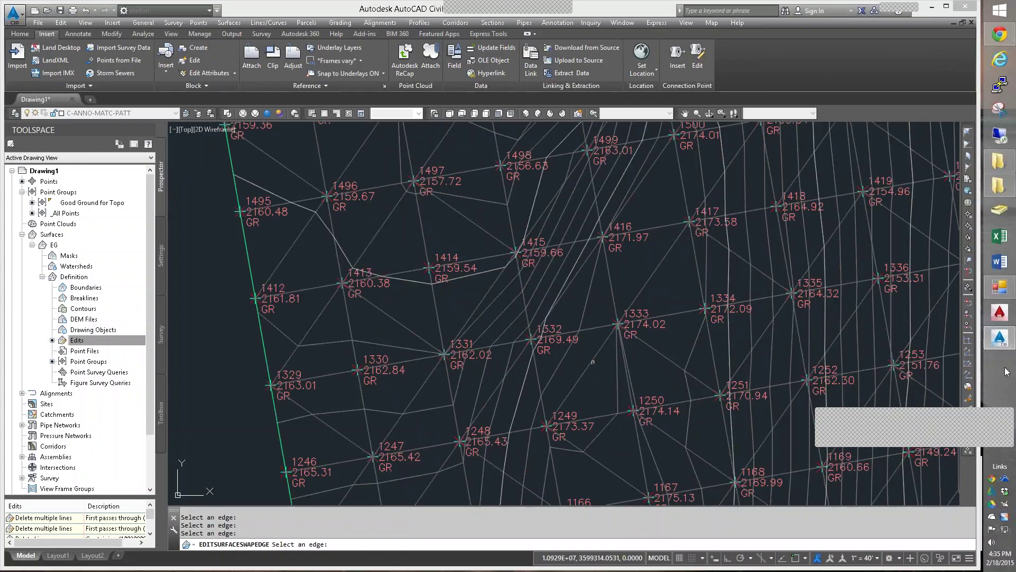
{"action": "middle_click_drag", "start_coordinate": [593, 362], "coordinate": [616, 270]}
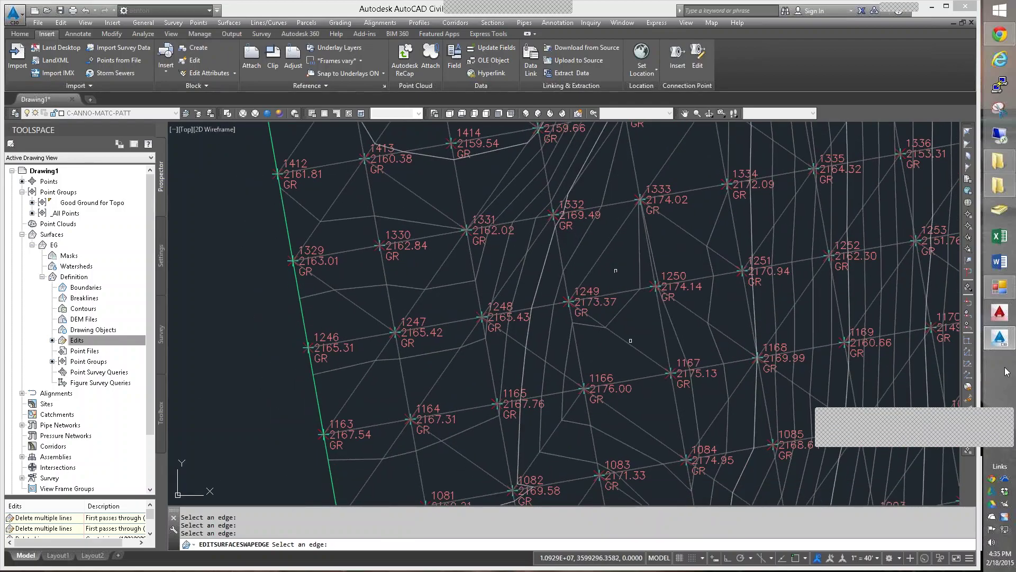
{"action": "left_click", "coordinate": [626, 340]}
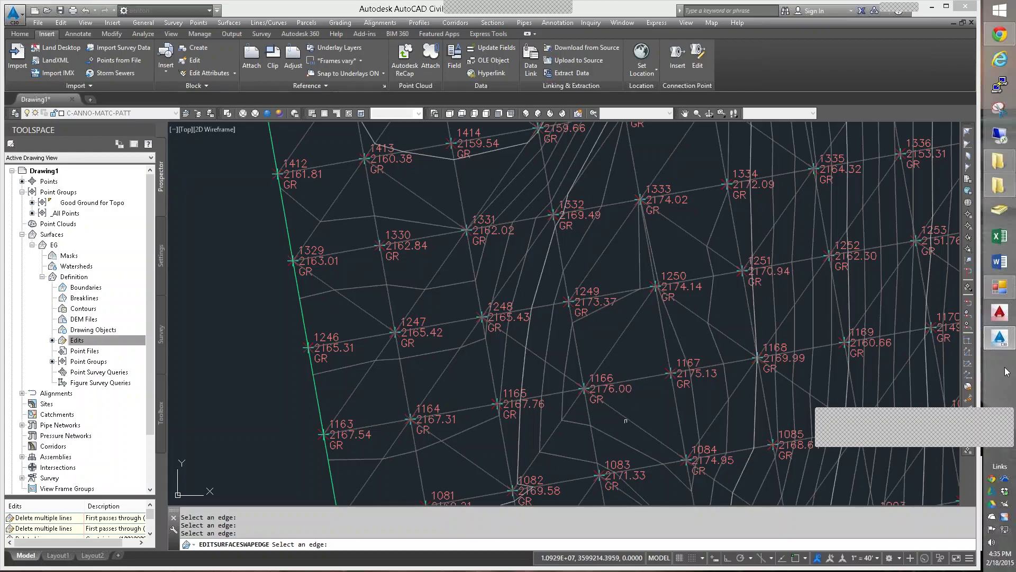
{"action": "mouse_move", "coordinate": [636, 439]}
{"action": "middle_mouse_down"}
{"action": "mouse_move", "coordinate": [614, 359]}
{"action": "mouse_move", "coordinate": [620, 267]}
{"action": "middle_mouse_up"}
{"action": "left_click", "coordinate": [618, 328]}
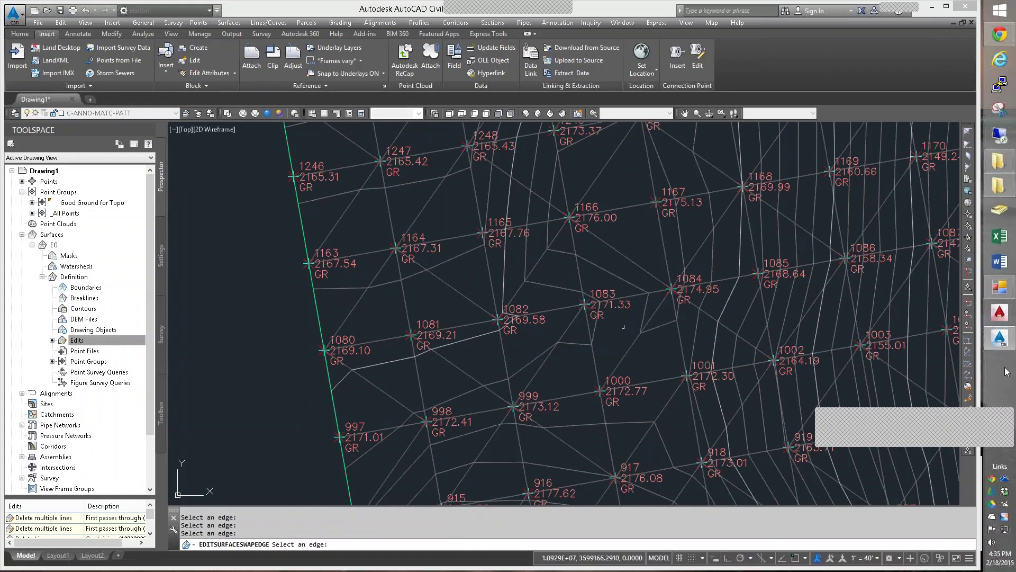
{"action": "left_click", "coordinate": [630, 346]}
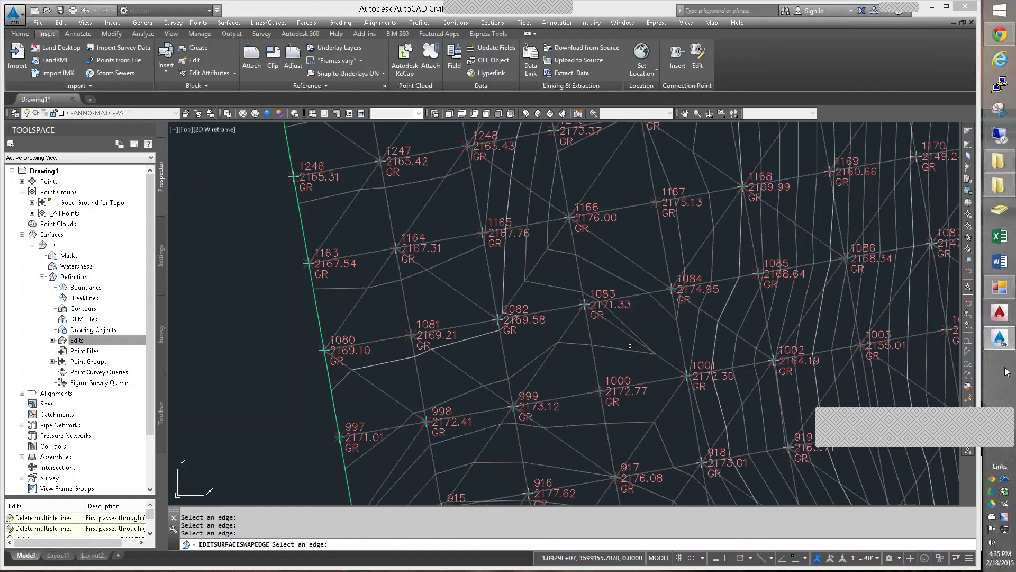
- Swap edges near 999–1082, 1083–1001 and 1001–917 to 1000–918, then end the command
{"action": "left_click", "coordinate": [534, 361]}
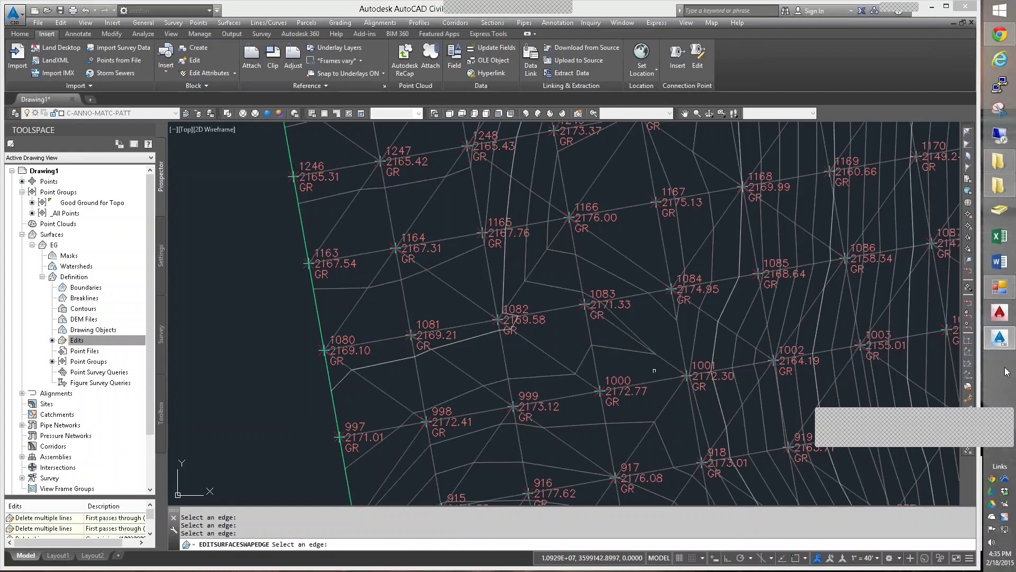
{"action": "left_click", "coordinate": [639, 341]}
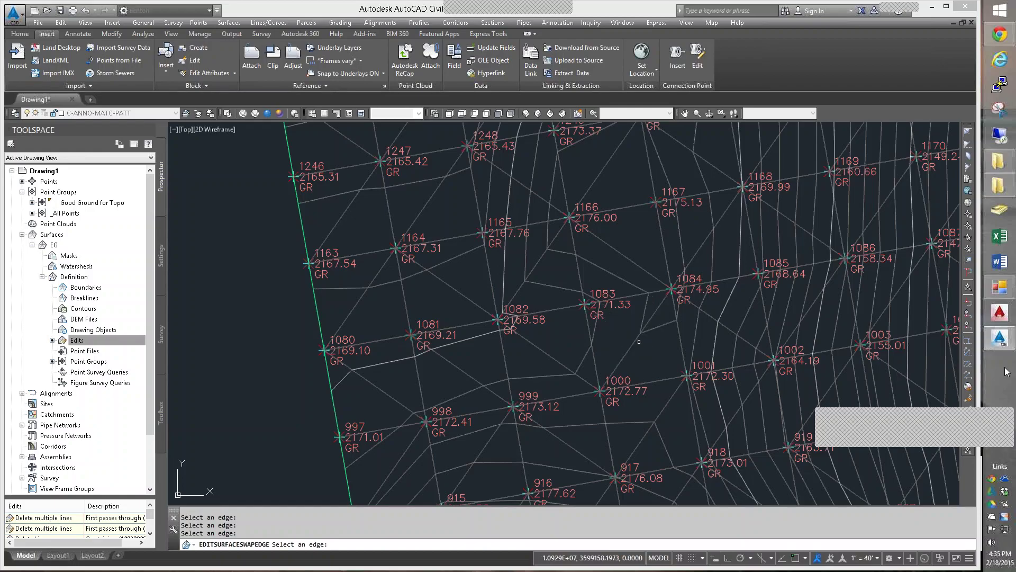
{"action": "middle_click_drag", "start_coordinate": [627, 390], "coordinate": [660, 218]}
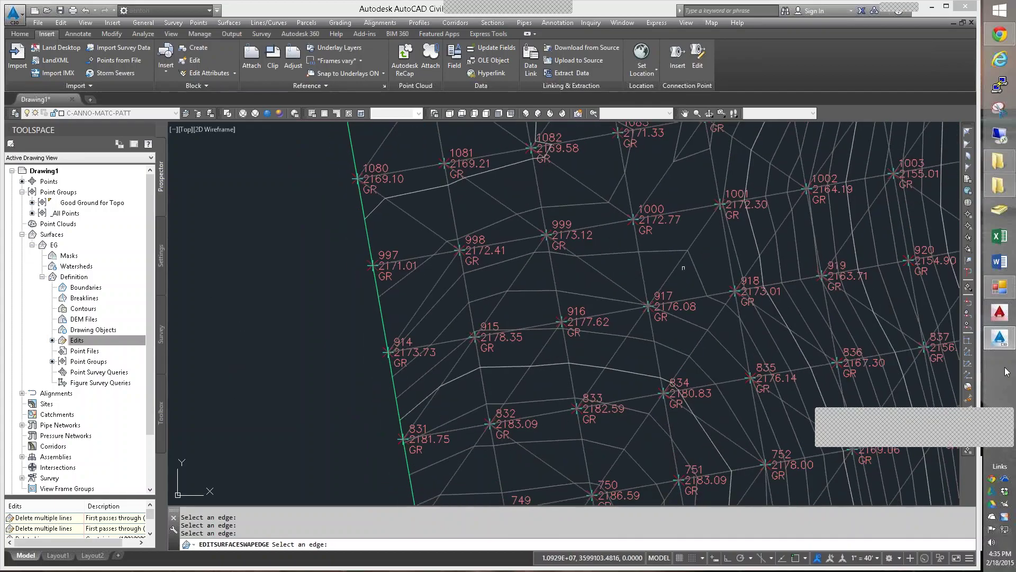
{"action": "left_click", "coordinate": [675, 268]}
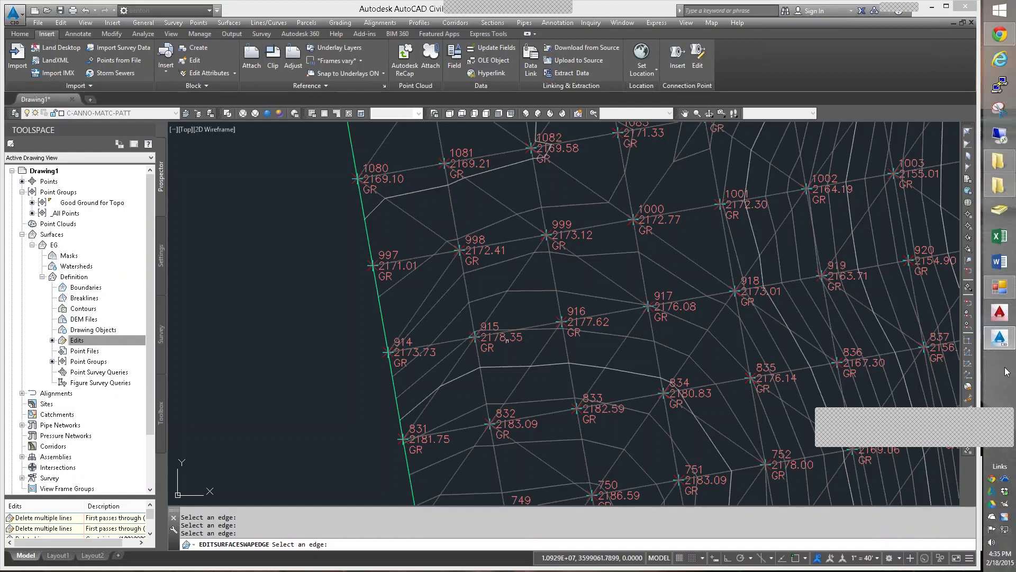
{"action": "mouse_move", "coordinate": [515, 337]}
{"action": "middle_mouse_down"}
{"action": "mouse_move", "coordinate": [551, 243]}
{"action": "mouse_move", "coordinate": [516, 208]}
{"action": "middle_mouse_up"}
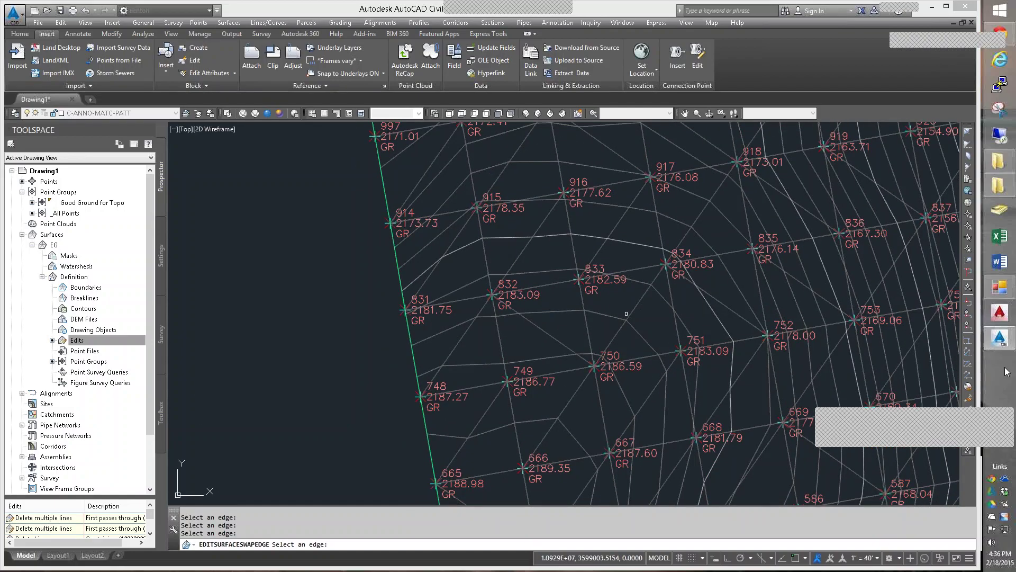
{"action": "key", "text": "Return"}
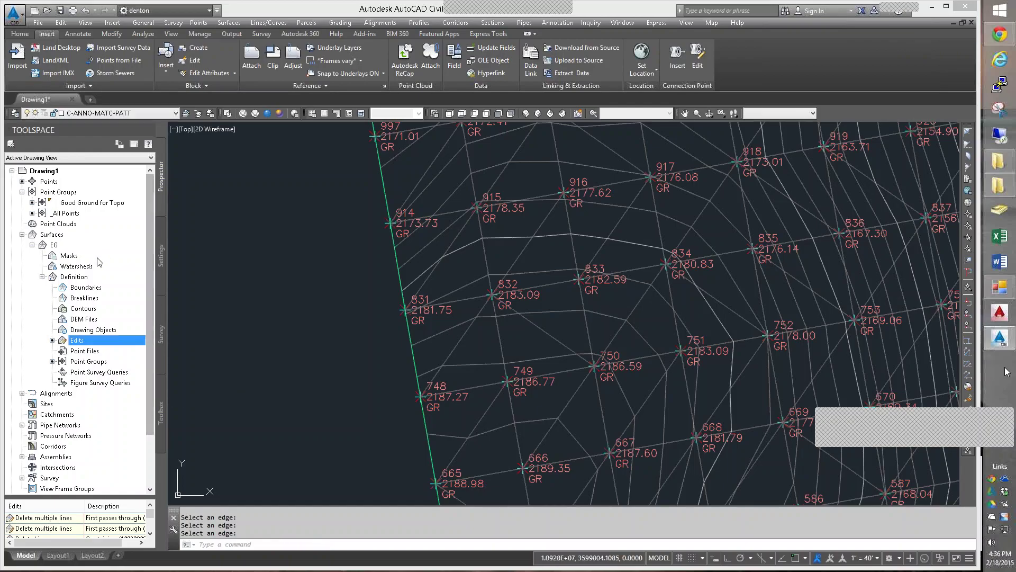
- Turn off Points and Triangles in EG's surface style so only contours show
{"action": "right_click", "coordinate": [52, 236]}
{"action": "right_click", "coordinate": [51, 246]}
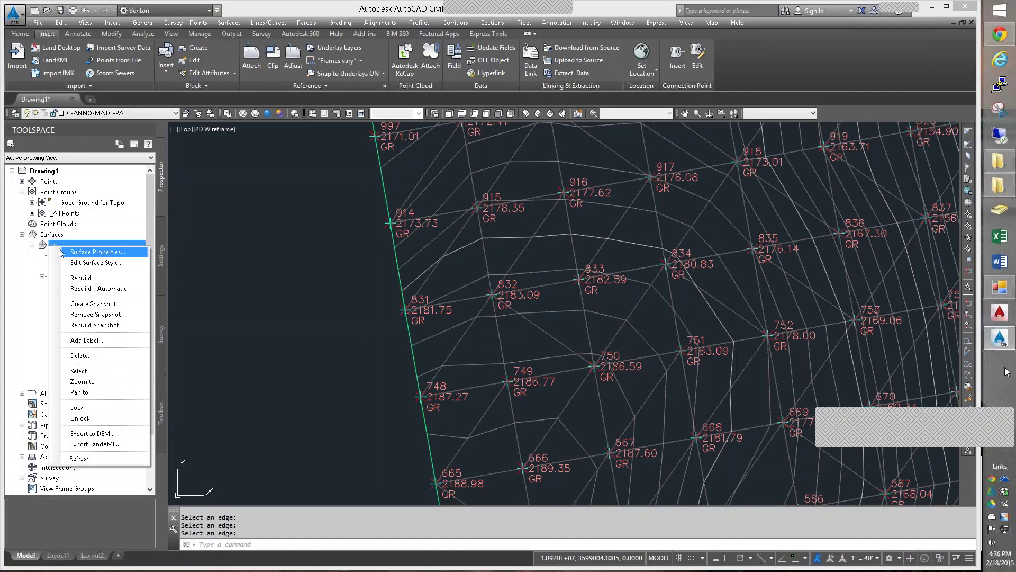
{"action": "left_click", "coordinate": [74, 265]}
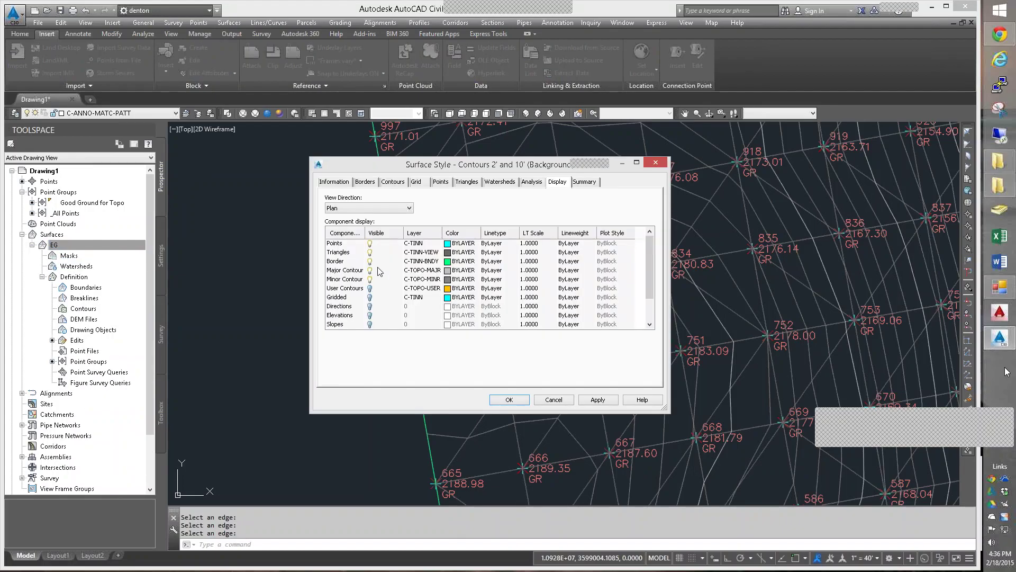
{"action": "left_click", "coordinate": [370, 244]}
{"action": "left_click", "coordinate": [370, 253]}
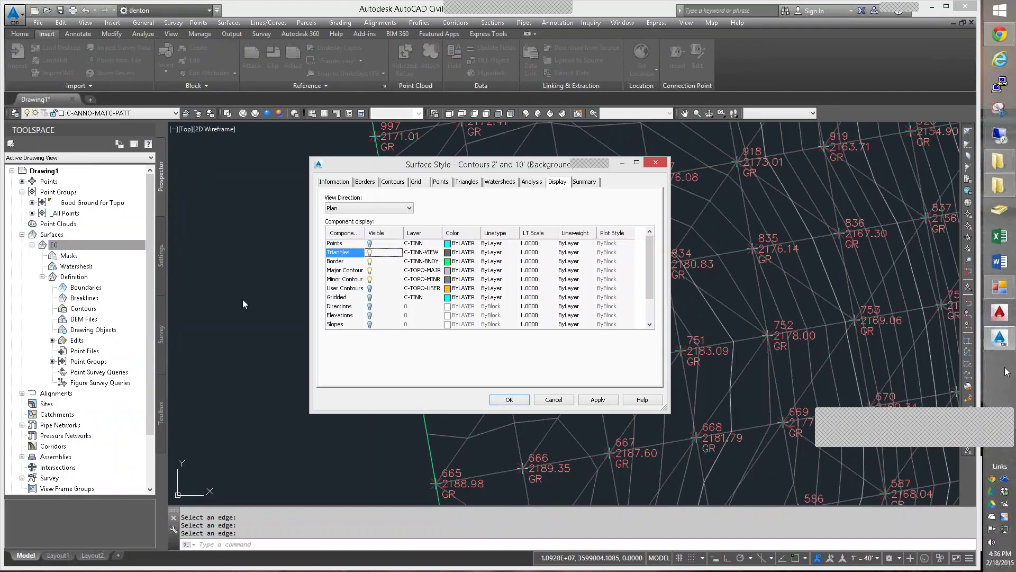
{"action": "left_click", "coordinate": [509, 400]}
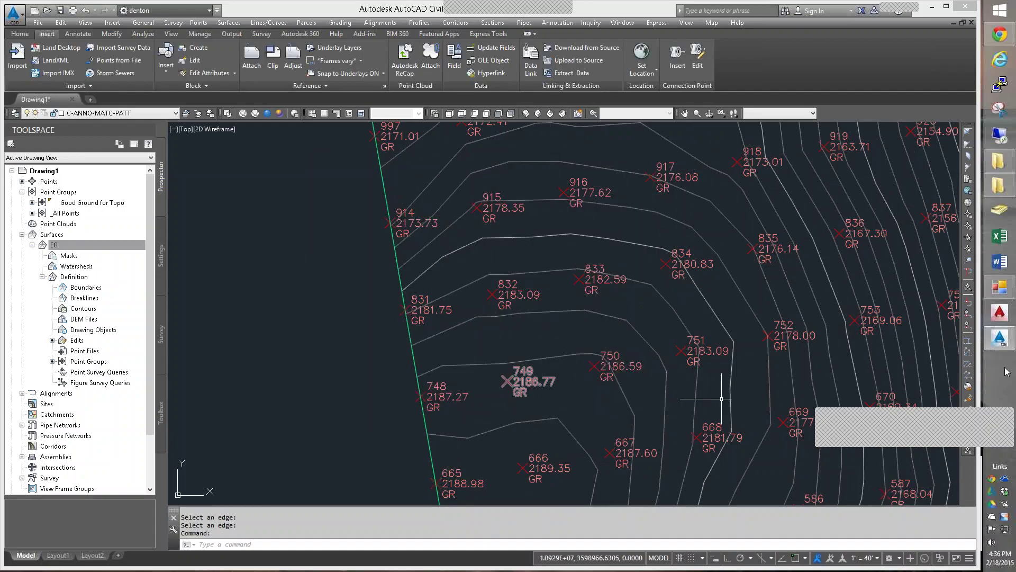
{"action": "scroll", "coordinate": [782, 385], "scroll_direction": "down", "scroll_amount": 5}
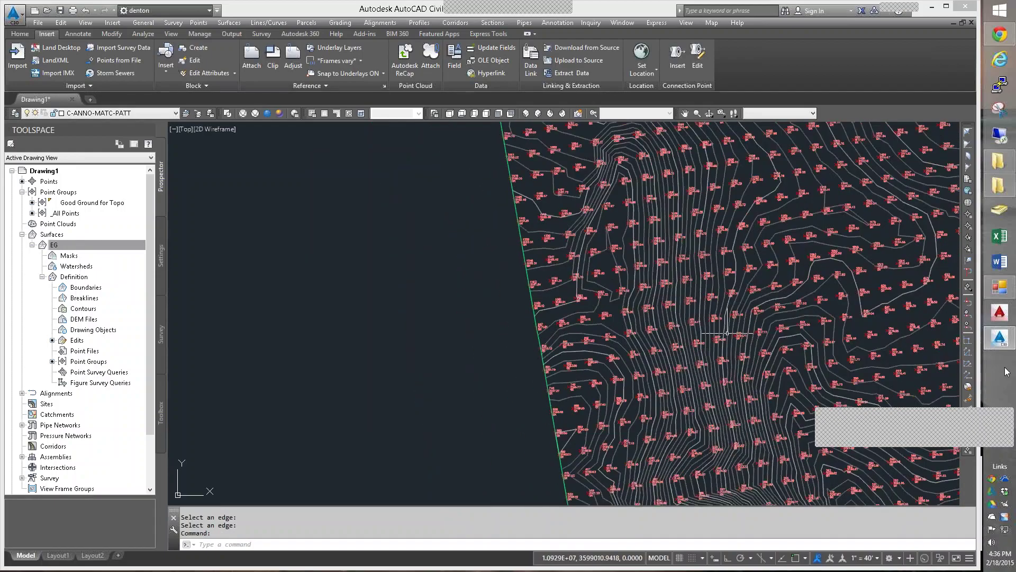
{"action": "middle_click_drag", "start_coordinate": [738, 326], "coordinate": [661, 329]}
{"action": "scroll", "coordinate": [661, 330], "scroll_direction": "down", "scroll_amount": 2}
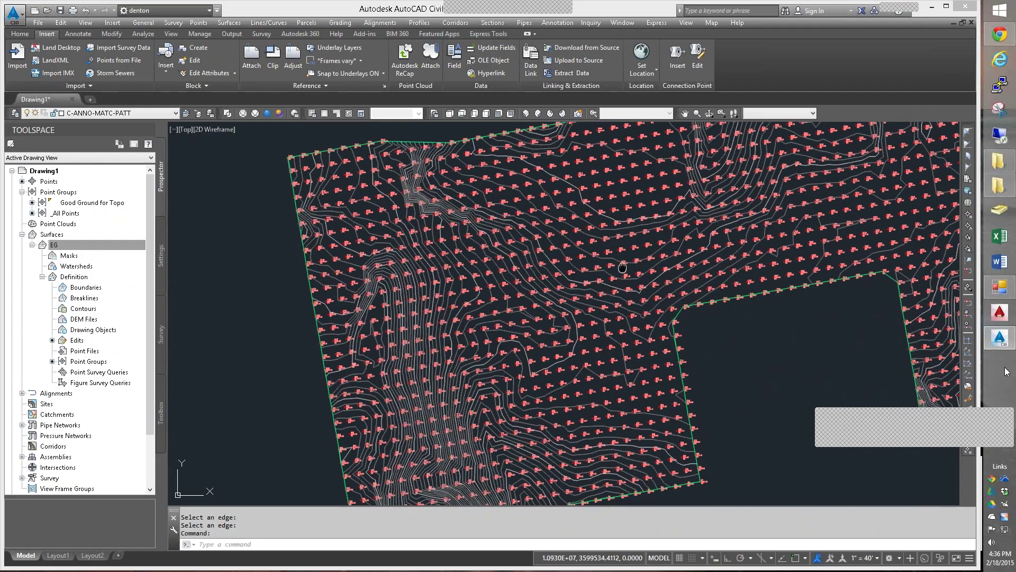
{"action": "scroll", "coordinate": [591, 334], "scroll_direction": "up", "scroll_amount": 1}
{"action": "scroll", "coordinate": [591, 333], "scroll_direction": "up", "scroll_amount": 6}
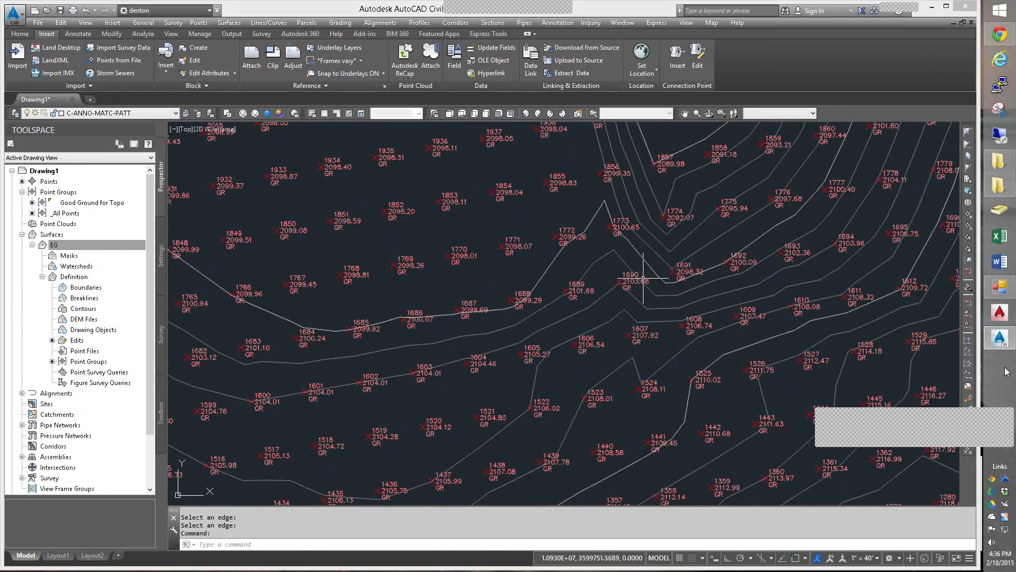
{"action": "mouse_move", "coordinate": [632, 268]}
{"action": "middle_mouse_down"}
{"action": "mouse_move", "coordinate": [717, 411]}
{"action": "mouse_move", "coordinate": [737, 402]}
{"action": "mouse_move", "coordinate": [643, 364]}
{"action": "mouse_move", "coordinate": [674, 390]}
{"action": "mouse_move", "coordinate": [687, 307]}
{"action": "middle_mouse_up"}
{"action": "scroll", "coordinate": [693, 299], "scroll_direction": "down", "scroll_amount": 4}
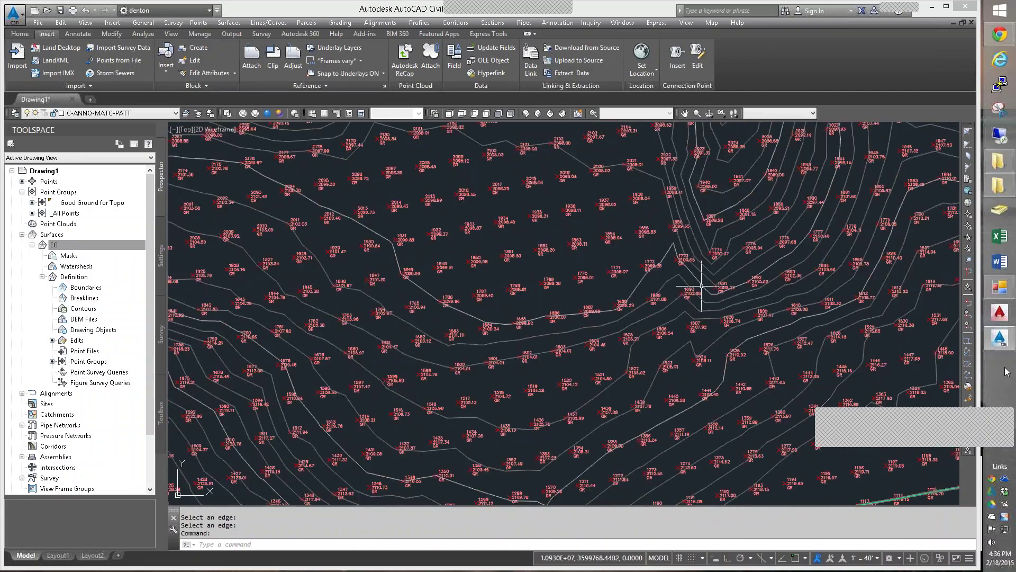
{"action": "scroll", "coordinate": [709, 326], "scroll_direction": "up", "scroll_amount": 5}
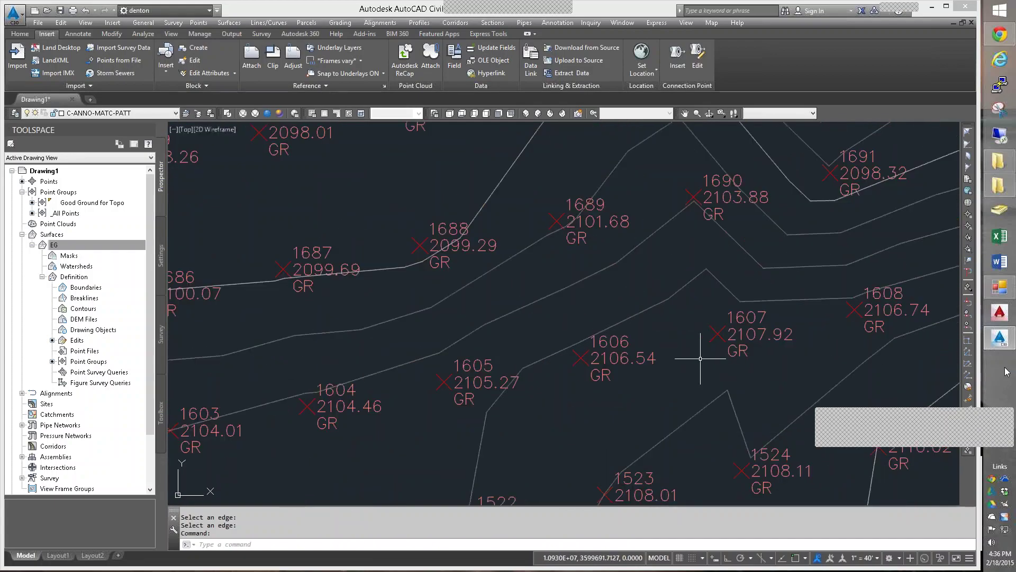
{"action": "scroll", "coordinate": [688, 378], "scroll_direction": "down", "scroll_amount": 6}
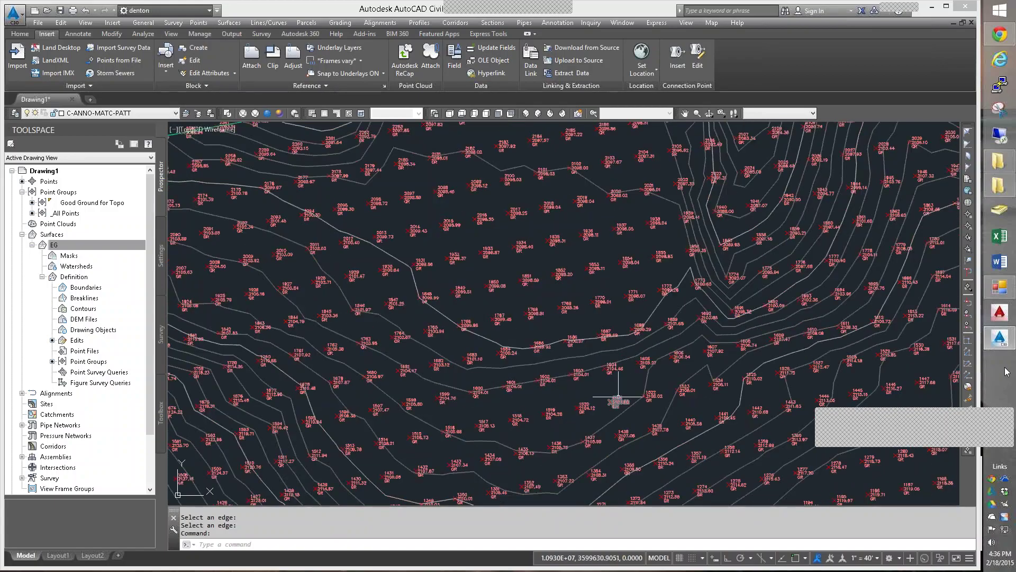
{"action": "middle_click_drag", "start_coordinate": [610, 387], "coordinate": [668, 278]}
{"action": "scroll", "coordinate": [459, 274], "scroll_direction": "up", "scroll_amount": 8}
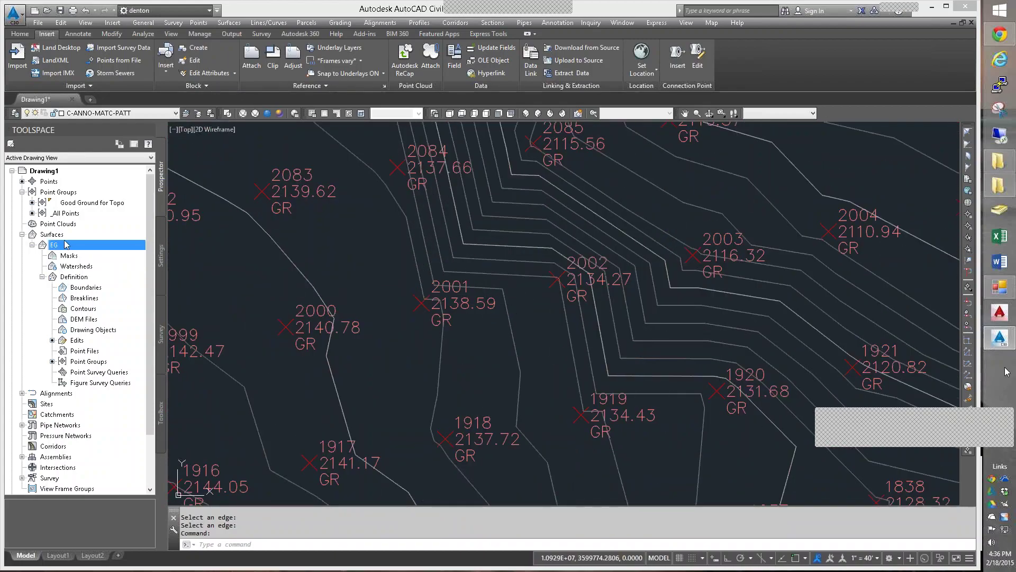
- Turn EG's triangles back on in its surface style, drawn in yellow (colour 50)
{"action": "right_click", "coordinate": [66, 245]}
{"action": "left_click", "coordinate": [96, 258]}
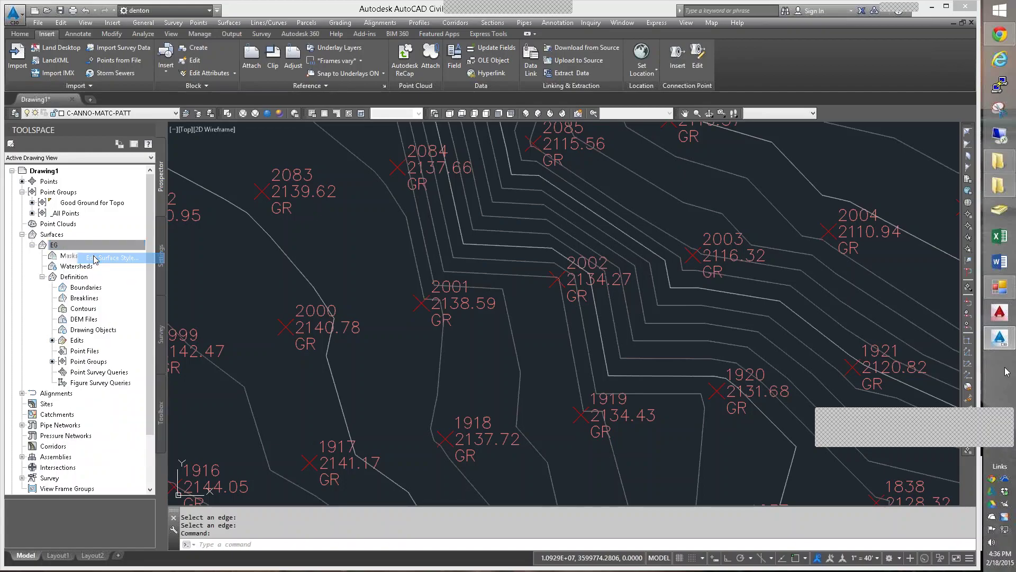
{"action": "left_click", "coordinate": [370, 252]}
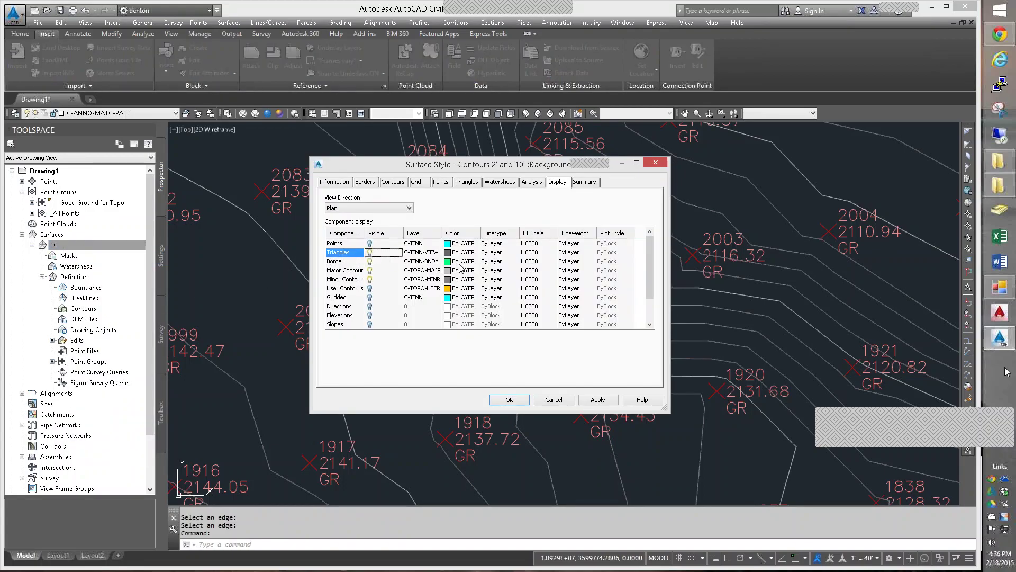
{"action": "left_click", "coordinate": [448, 252]}
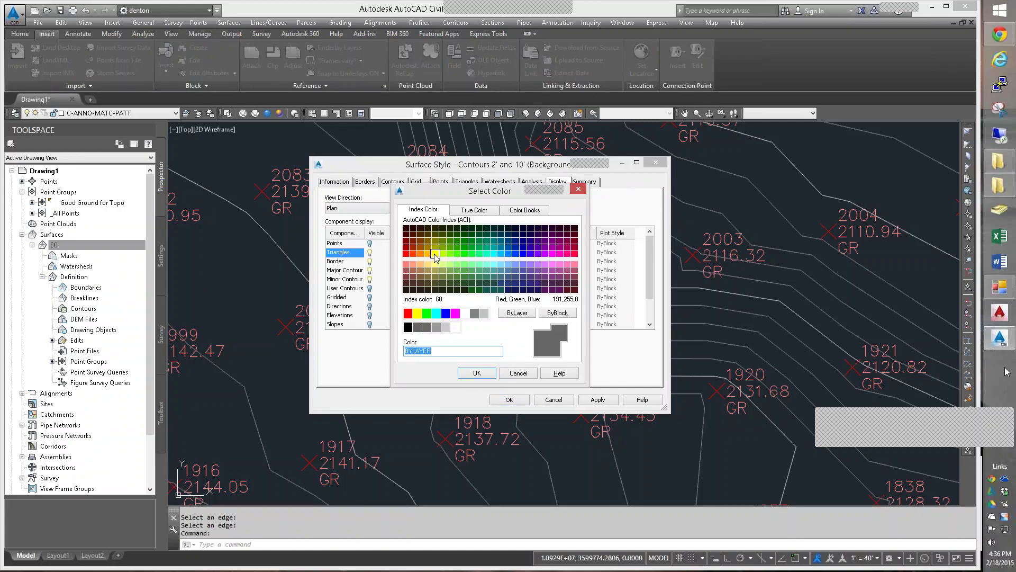
{"action": "left_click", "coordinate": [435, 254]}
{"action": "left_click", "coordinate": [477, 373]}
{"action": "left_click", "coordinate": [508, 400]}
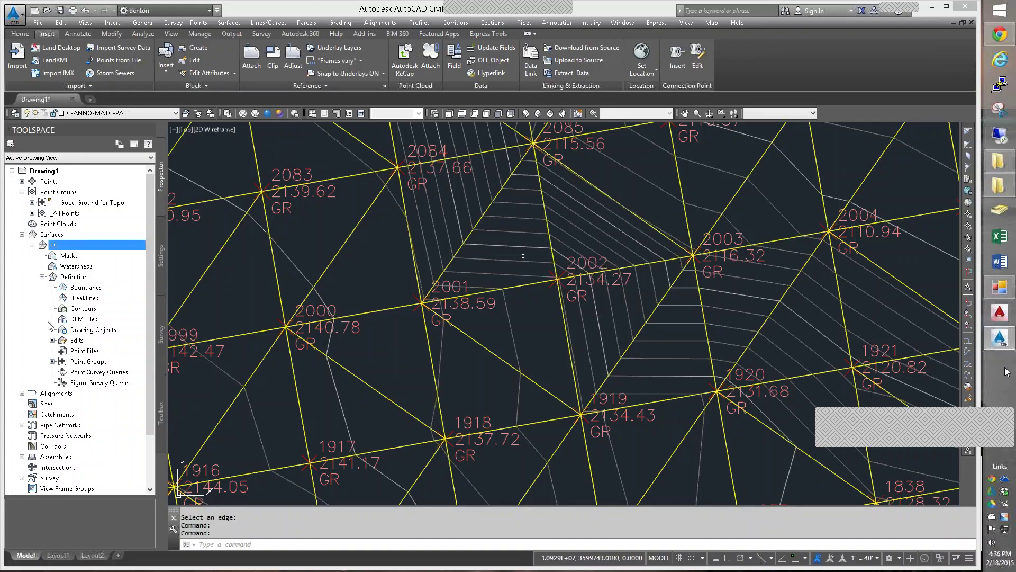
- Swap EG edges 2085–2003, 2085–2001 to 2084–2002, and 2003–1919 to 2002–1920
{"action": "right_click", "coordinate": [78, 340]}
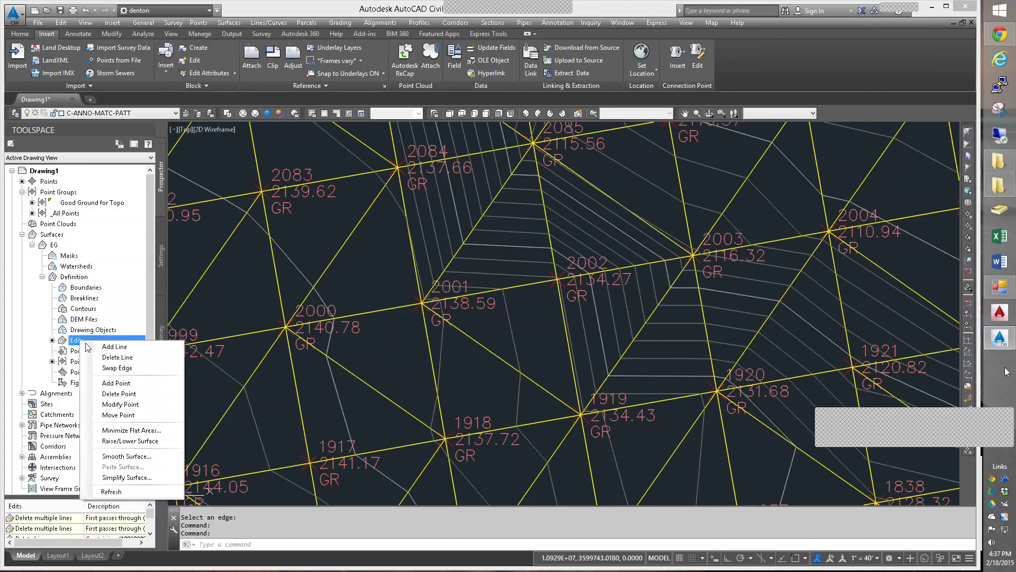
{"action": "left_click", "coordinate": [111, 369]}
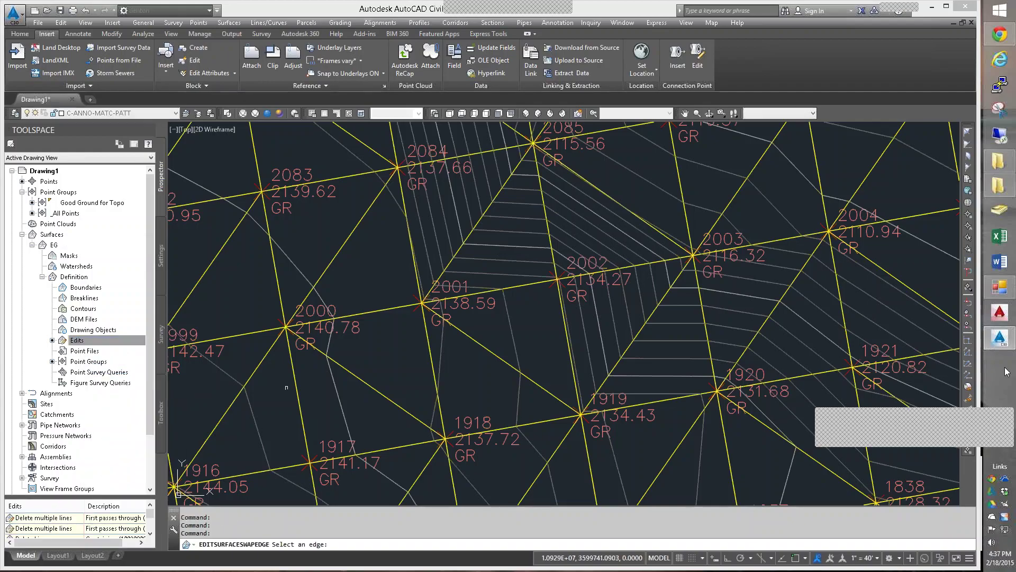
{"action": "left_click", "coordinate": [632, 215]}
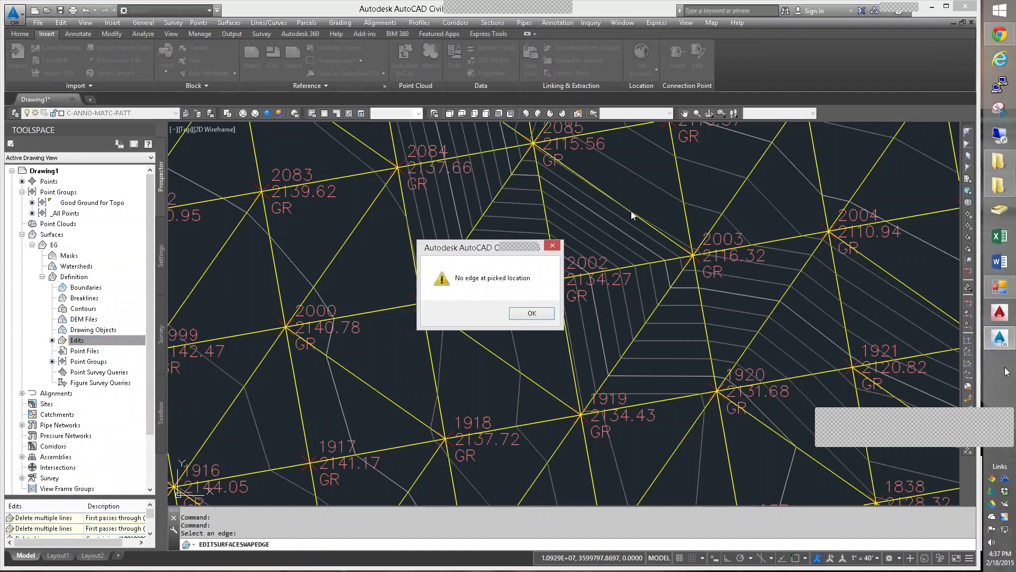
{"action": "left_click", "coordinate": [531, 313]}
{"action": "left_click", "coordinate": [661, 234]}
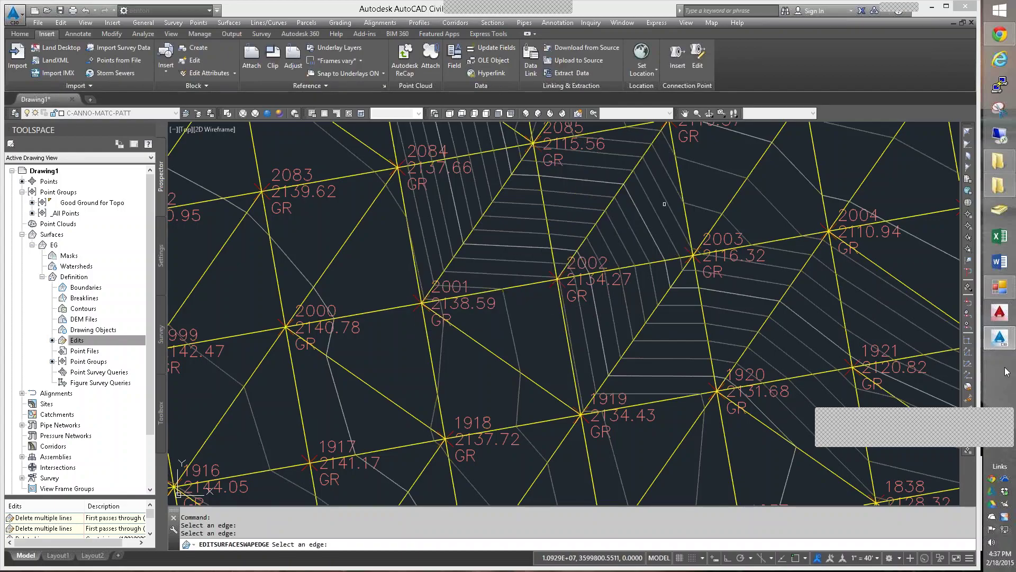
{"action": "scroll", "coordinate": [665, 208], "scroll_direction": "down", "scroll_amount": 2}
{"action": "middle_click_drag", "start_coordinate": [642, 241], "coordinate": [673, 265]}
{"action": "left_click", "coordinate": [581, 236]}
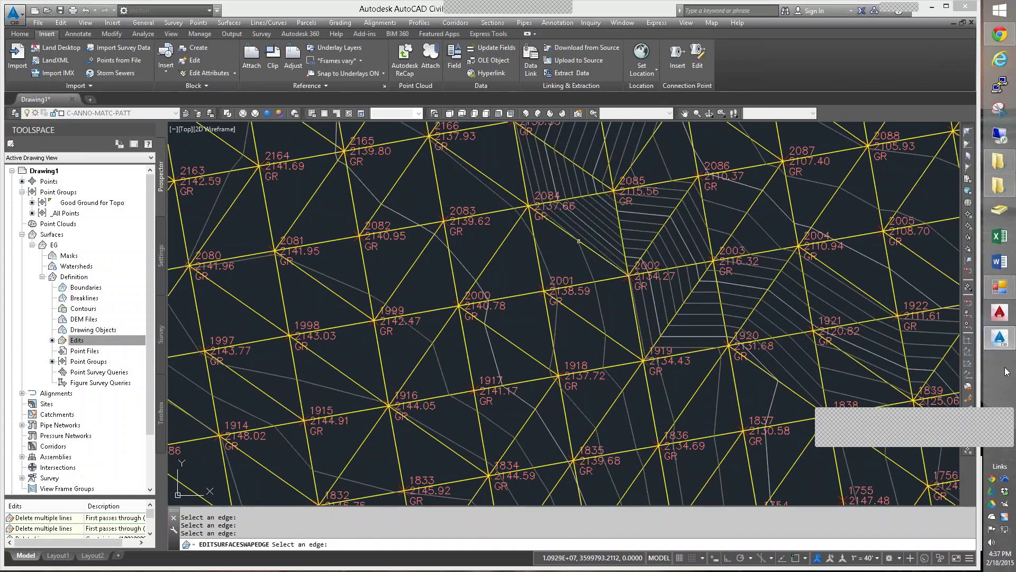
{"action": "left_click", "coordinate": [654, 237]}
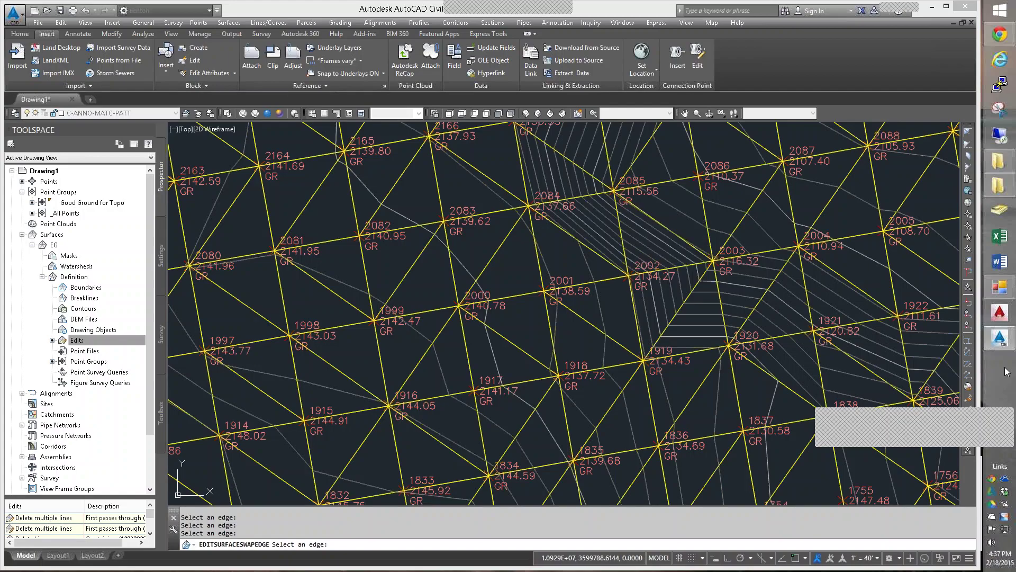
{"action": "left_click", "coordinate": [681, 307]}
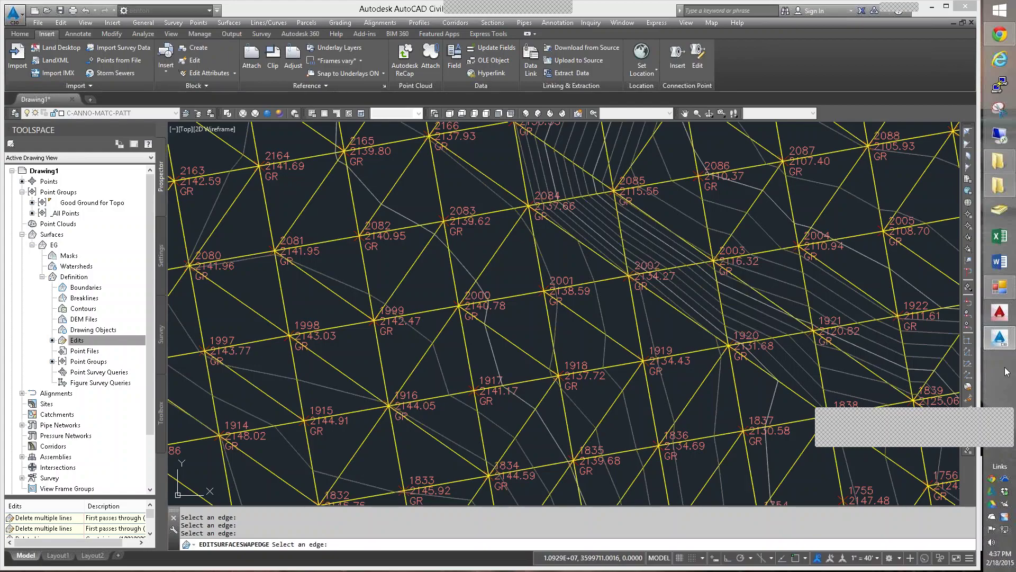
- Swap the diagonal in quad 2167–2168–2250–2251 and edge 2336–2254 to 2337–2253
{"action": "mouse_move", "coordinate": [766, 345]}
{"action": "middle_mouse_down"}
{"action": "mouse_move", "coordinate": [776, 443]}
{"action": "mouse_move", "coordinate": [763, 460]}
{"action": "middle_mouse_up"}
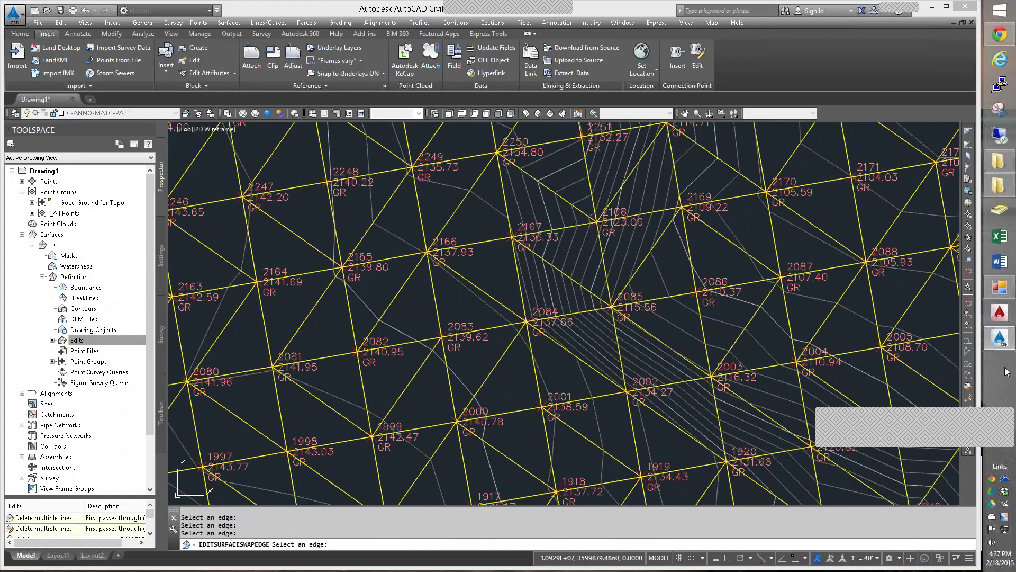
{"action": "left_click", "coordinate": [549, 189]}
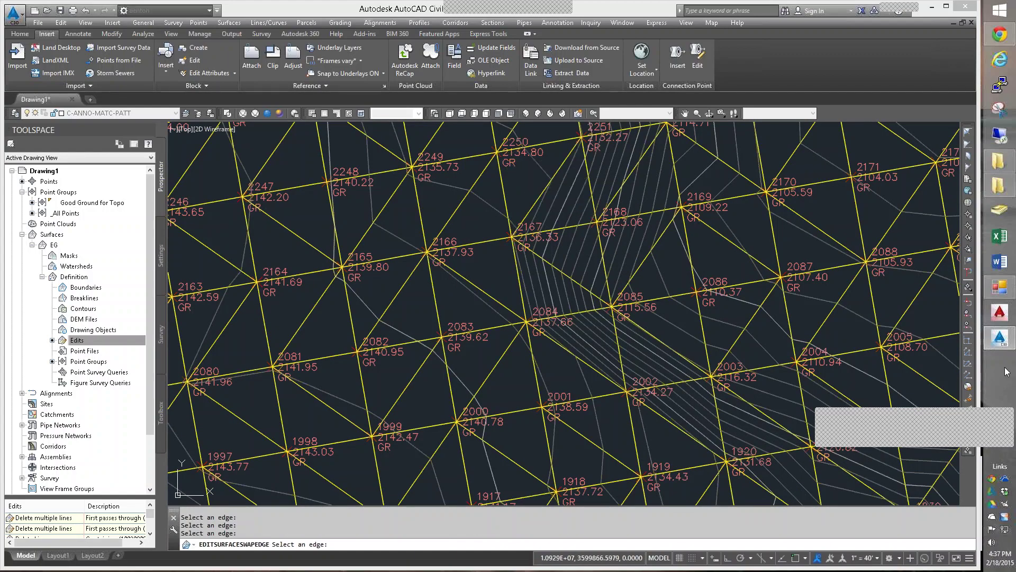
{"action": "middle_click_drag", "start_coordinate": [555, 189], "coordinate": [482, 338]}
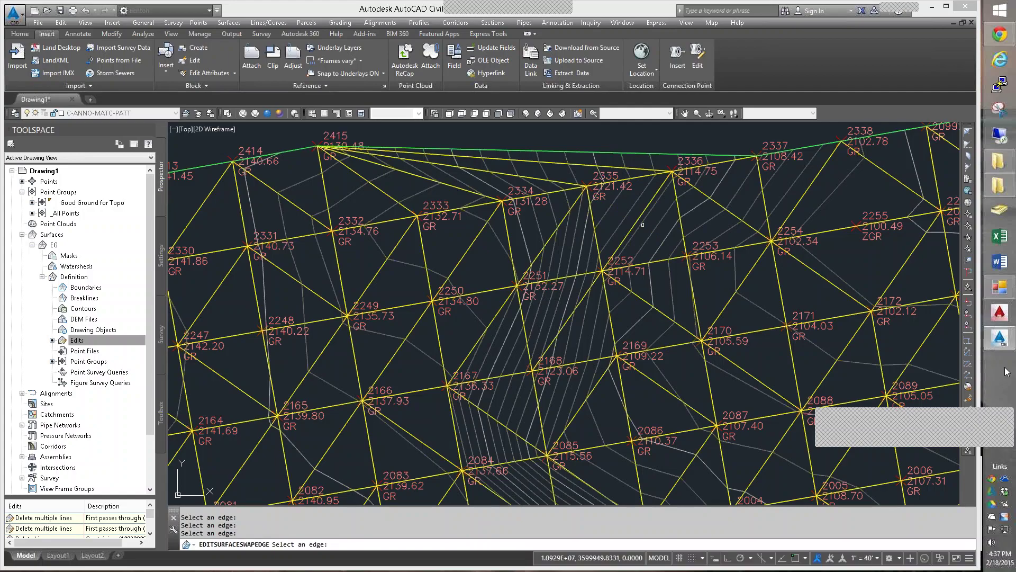
{"action": "left_click", "coordinate": [719, 205]}
{"action": "mouse_move", "coordinate": [776, 207]}
{"action": "middle_mouse_down"}
{"action": "mouse_move", "coordinate": [656, 217]}
{"action": "mouse_move", "coordinate": [576, 204]}
{"action": "mouse_move", "coordinate": [640, 137]}
{"action": "mouse_move", "coordinate": [639, 196]}
{"action": "mouse_move", "coordinate": [645, 186]}
{"action": "middle_mouse_up"}
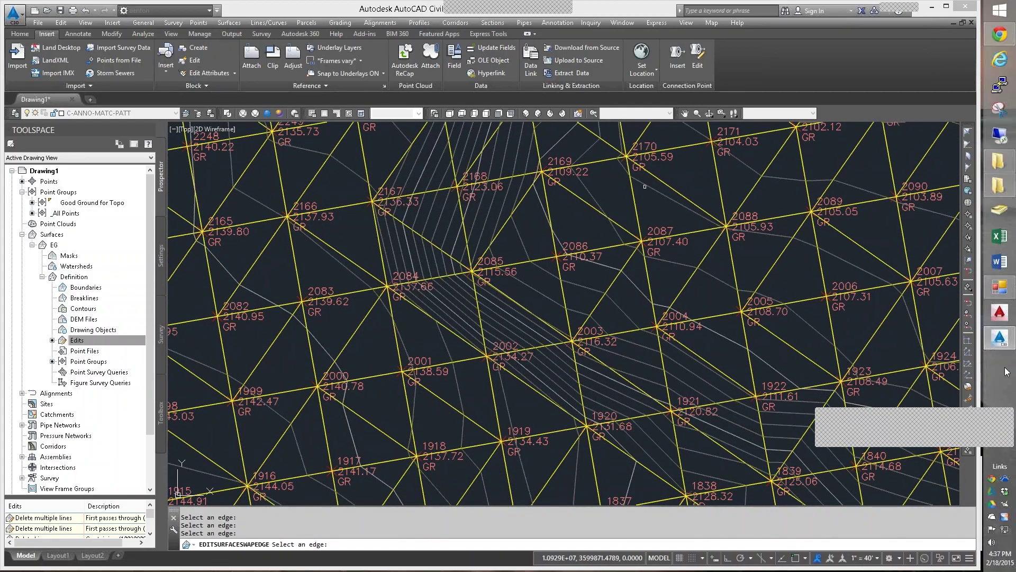
{"action": "scroll", "coordinate": [690, 284], "scroll_direction": "down", "scroll_amount": 4}
{"action": "scroll", "coordinate": [690, 284], "scroll_direction": "up", "scroll_amount": 5}
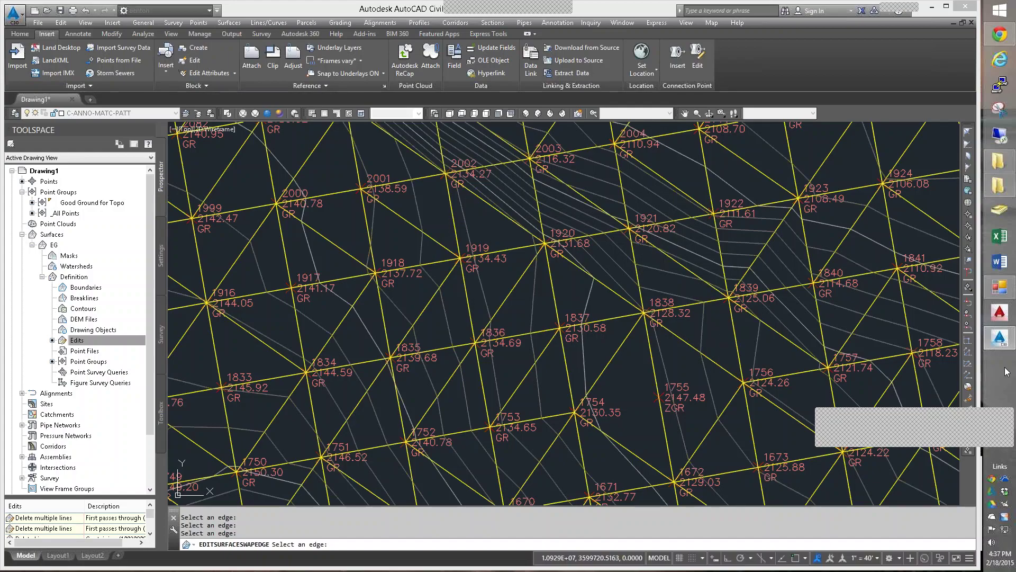
- Swap edges near points 1838–1839 and 1839–1756–1757, then finish swapping
{"action": "left_click", "coordinate": [715, 302]}
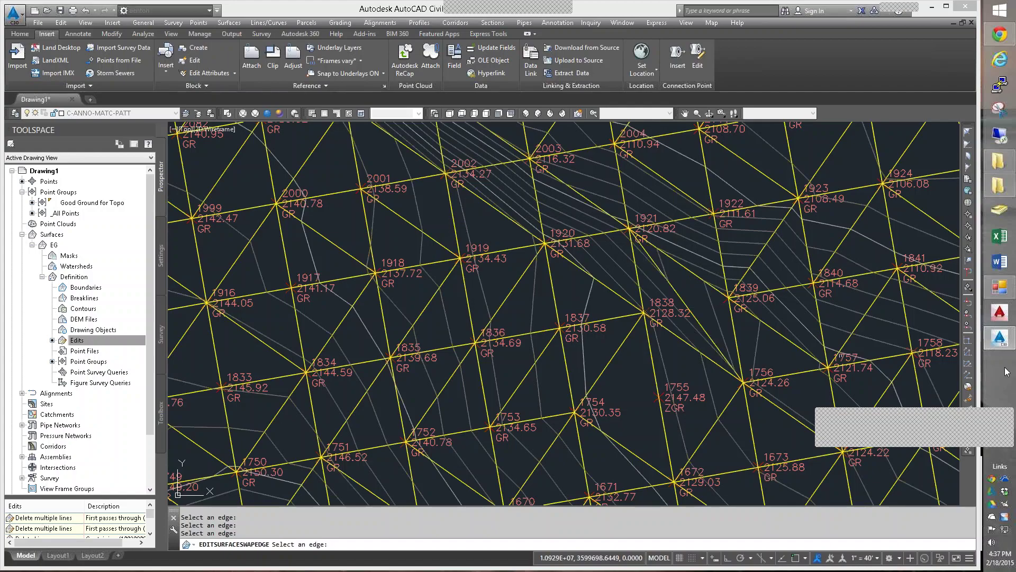
{"action": "left_click", "coordinate": [783, 336]}
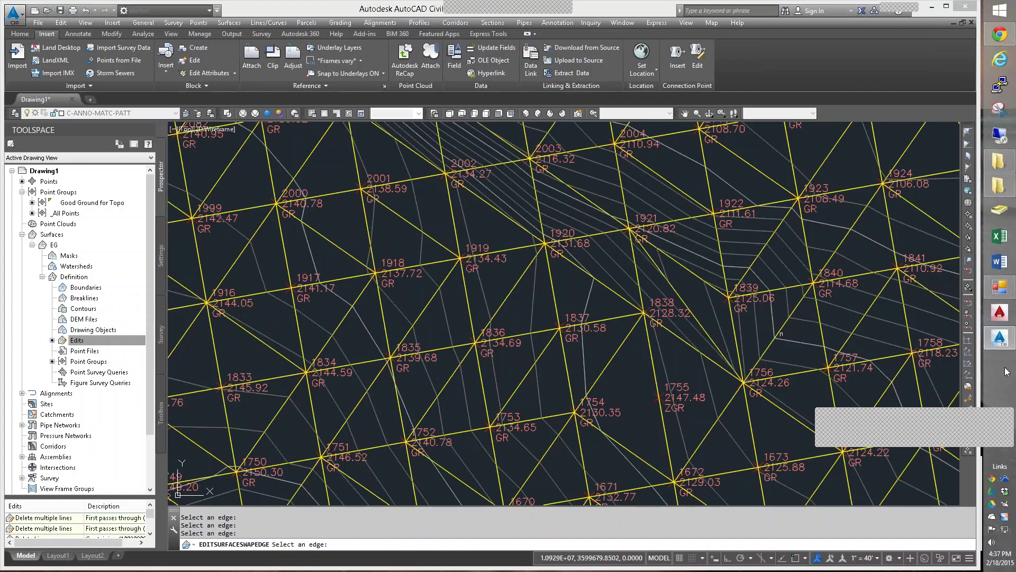
{"action": "mouse_move", "coordinate": [790, 367]}
{"action": "middle_mouse_down"}
{"action": "mouse_move", "coordinate": [775, 363]}
{"action": "mouse_move", "coordinate": [658, 127]}
{"action": "middle_mouse_up"}
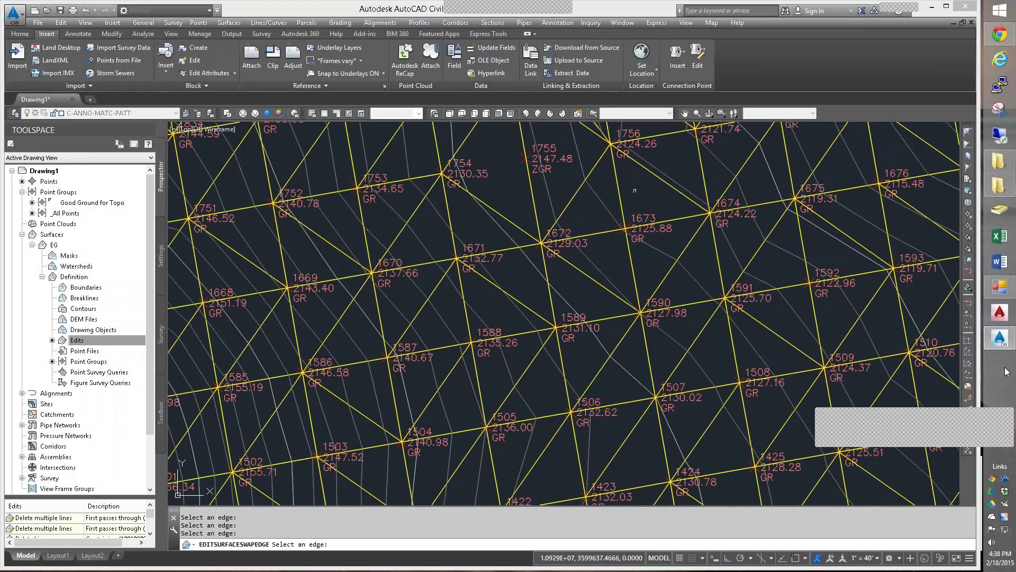
{"action": "middle_click_drag", "start_coordinate": [560, 322], "coordinate": [639, 229]}
{"action": "middle_click_drag", "start_coordinate": [614, 311], "coordinate": [772, 281]}
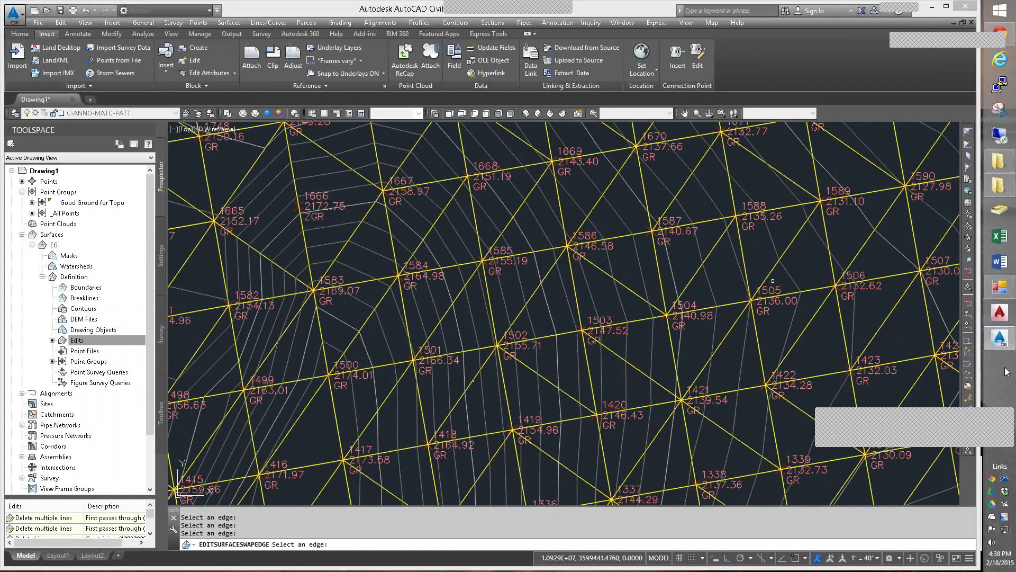
{"action": "key", "text": "Return"}
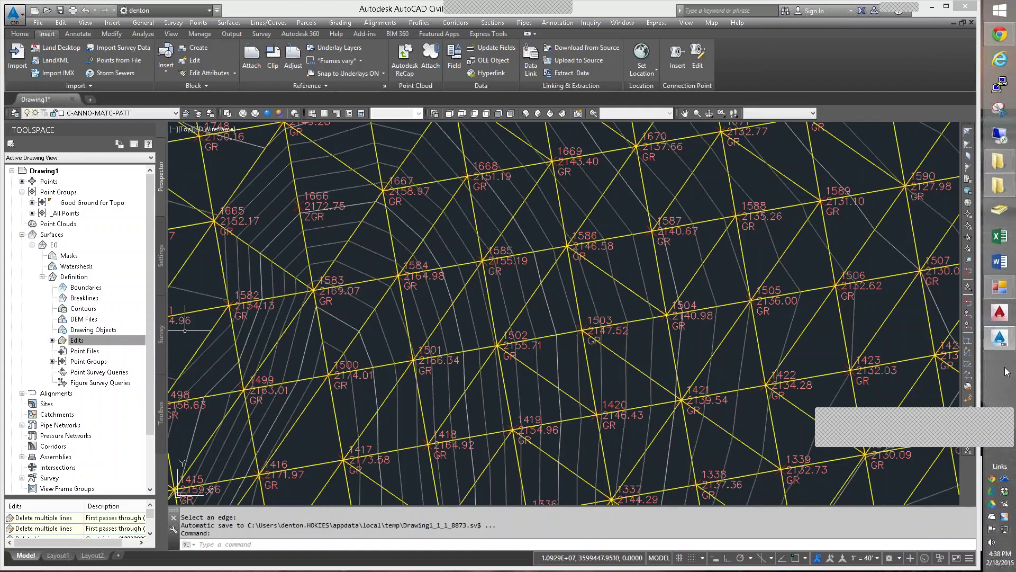
- Review EG's Edits and Breaklines options, then list its Definition items: 0 boundaries, breaklines, contours
{"action": "left_click", "coordinate": [91, 338]}
{"action": "right_click", "coordinate": [75, 342]}
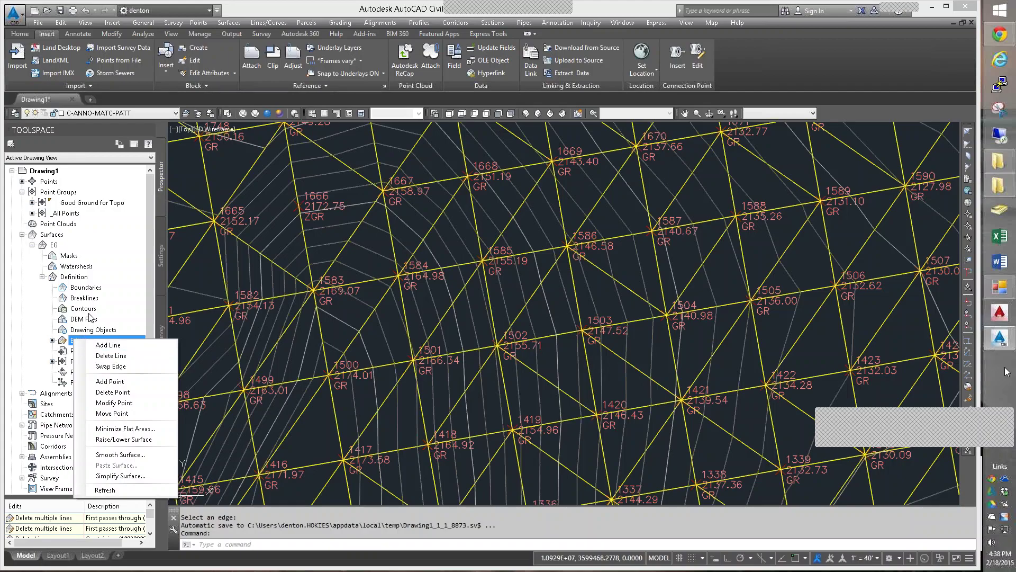
{"action": "right_click", "coordinate": [87, 299]}
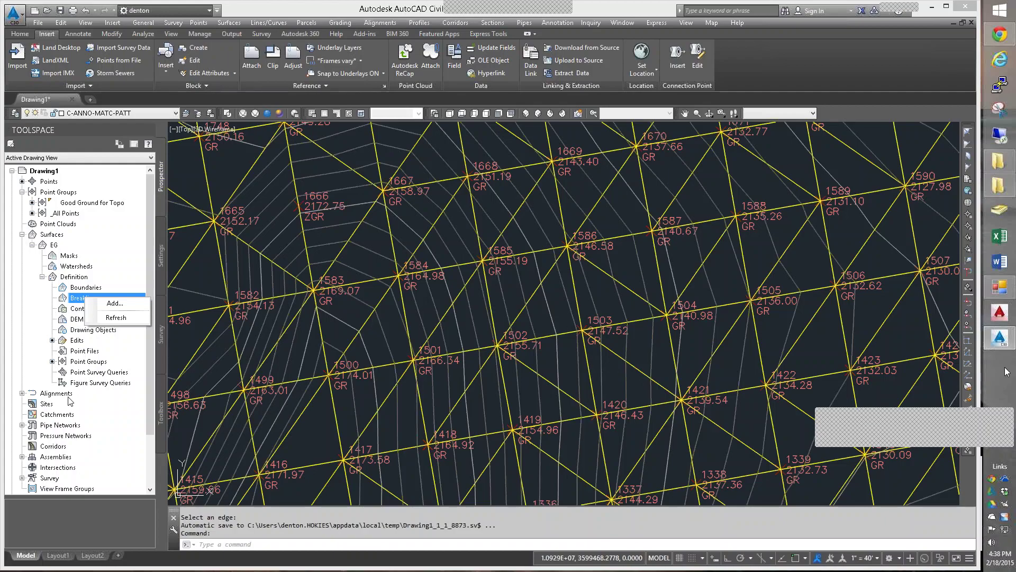
{"action": "left_click", "coordinate": [42, 276]}
{"action": "left_click", "coordinate": [43, 276]}
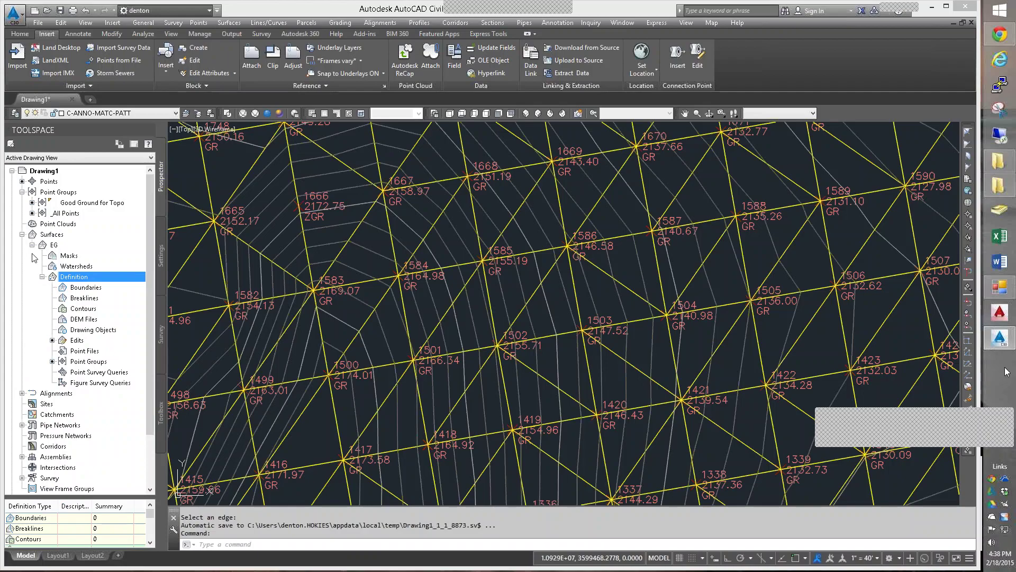